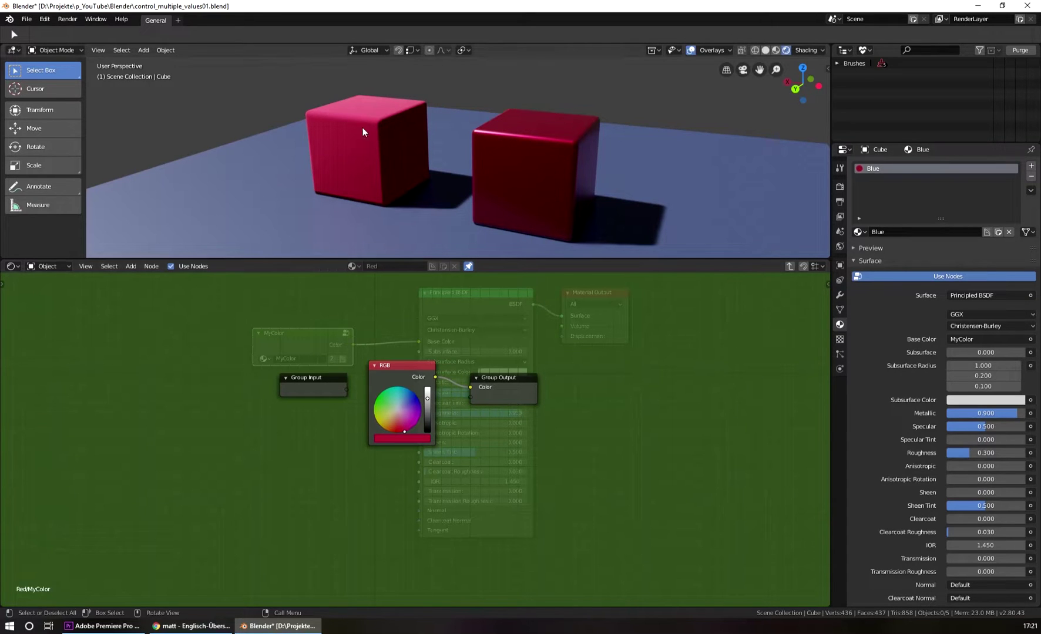
Change the RGB color inside the MyColor node group to blue and inspect both cubes.
middle_click_drag(520, 151, 456, 123)
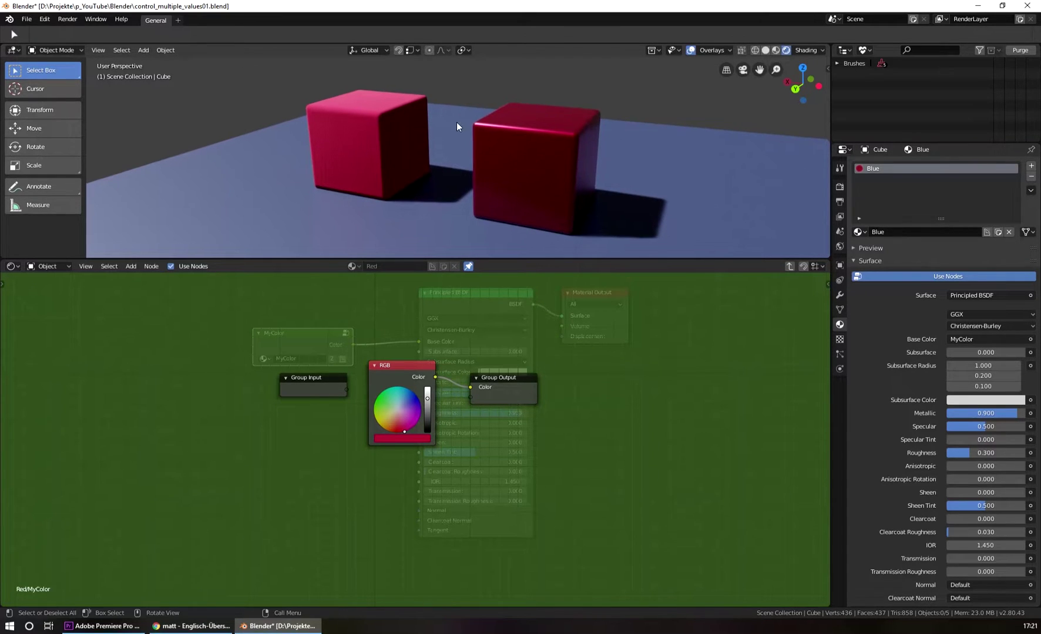
left_click(539, 125)
middle_click_drag(544, 136, 341, 120)
left_click(354, 130)
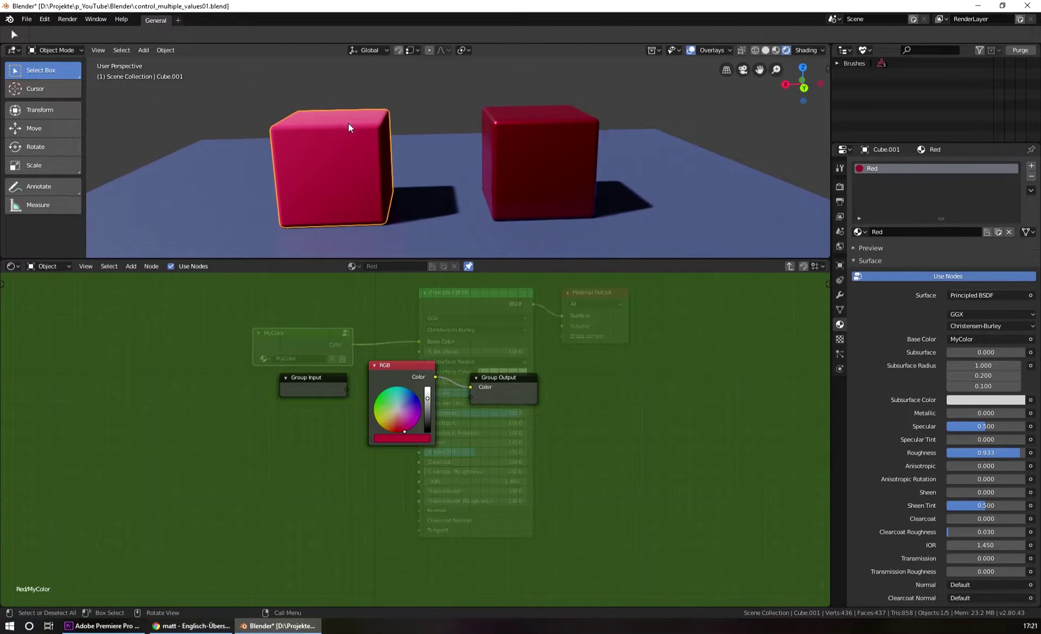
key("alt+a")
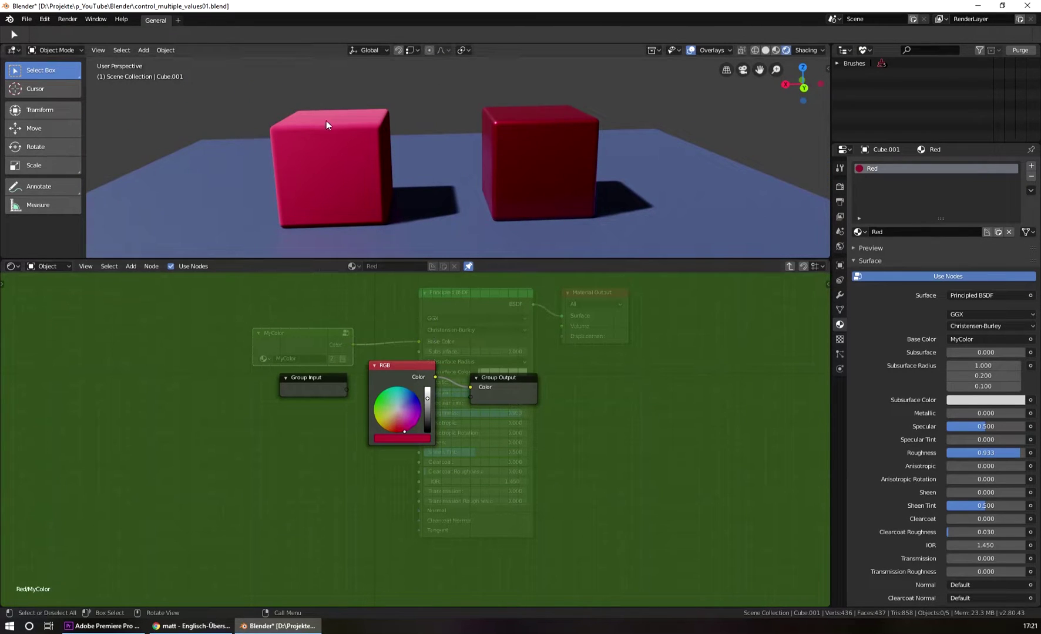
middle_click_drag(516, 133, 482, 134)
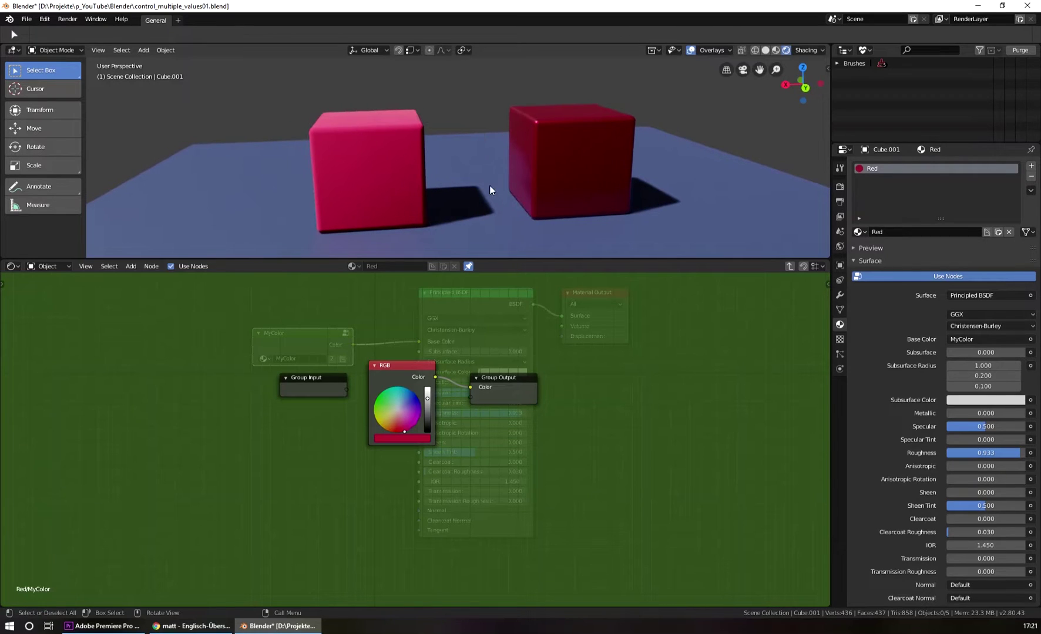
mouse_move(407, 420)
left_mouse_down()
mouse_move(399, 410)
mouse_move(417, 396)
left_mouse_up()
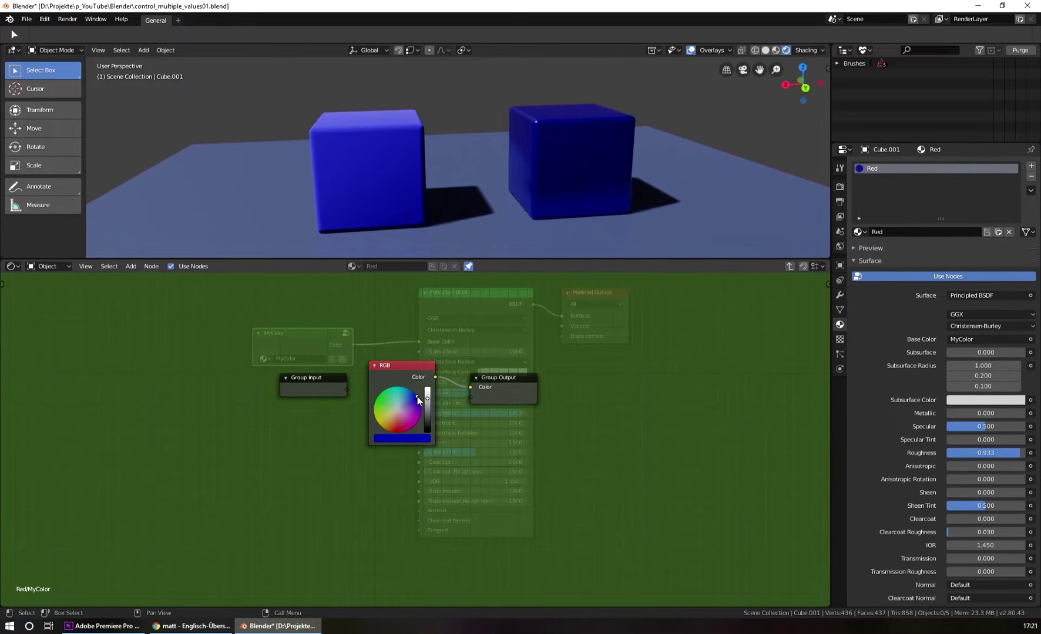
middle_click_drag(531, 188, 489, 165)
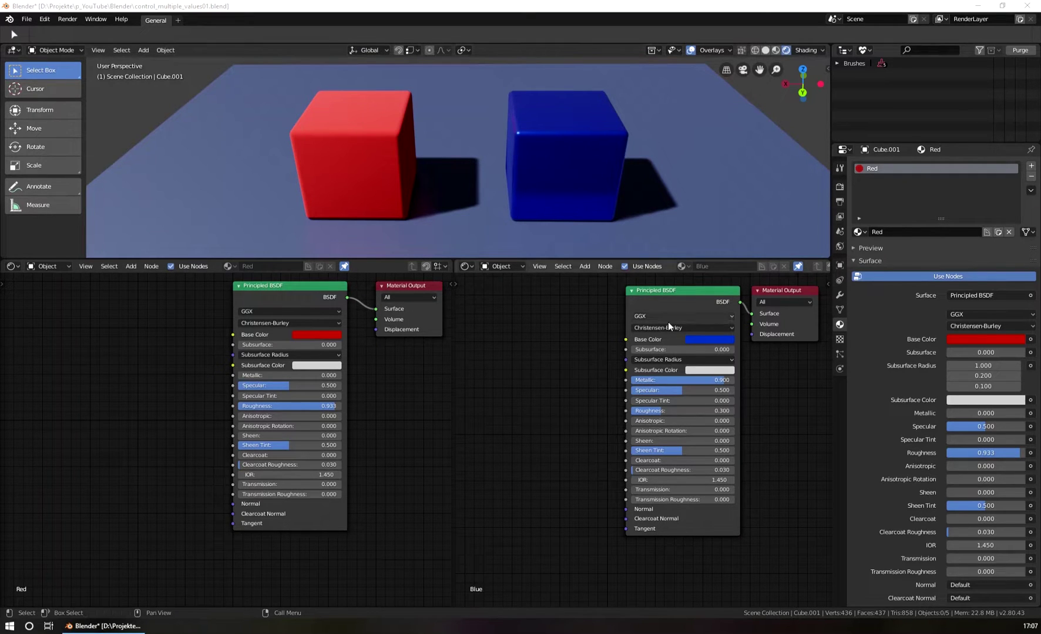
Change the Blue material's Base Color to bright green.
left_click(714, 339)
left_click_drag(718, 271, 694, 226)
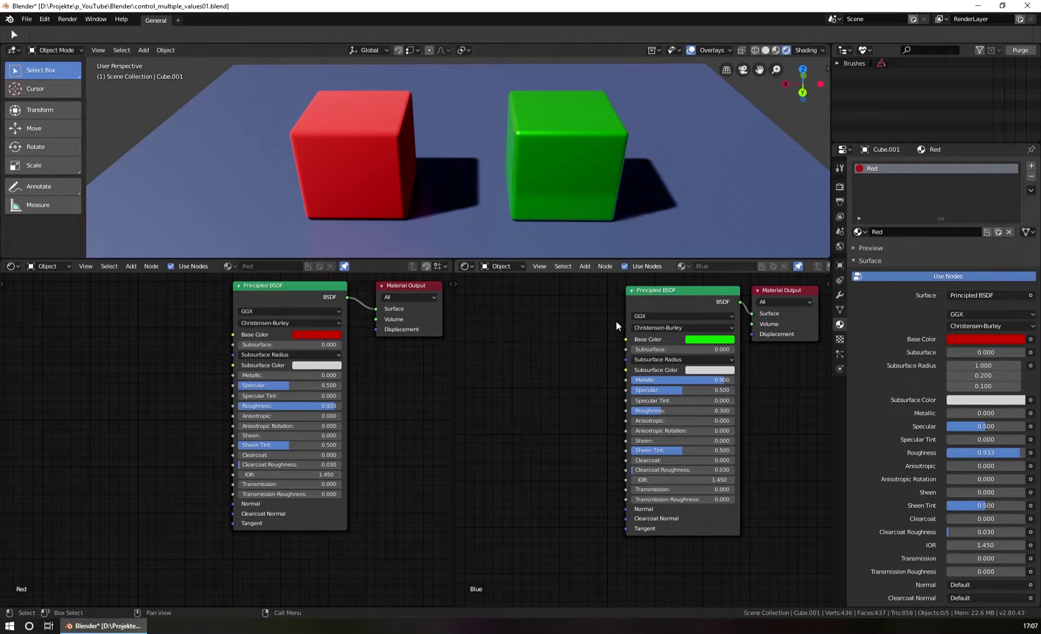
left_click_drag(675, 292, 673, 295)
key("Escape")
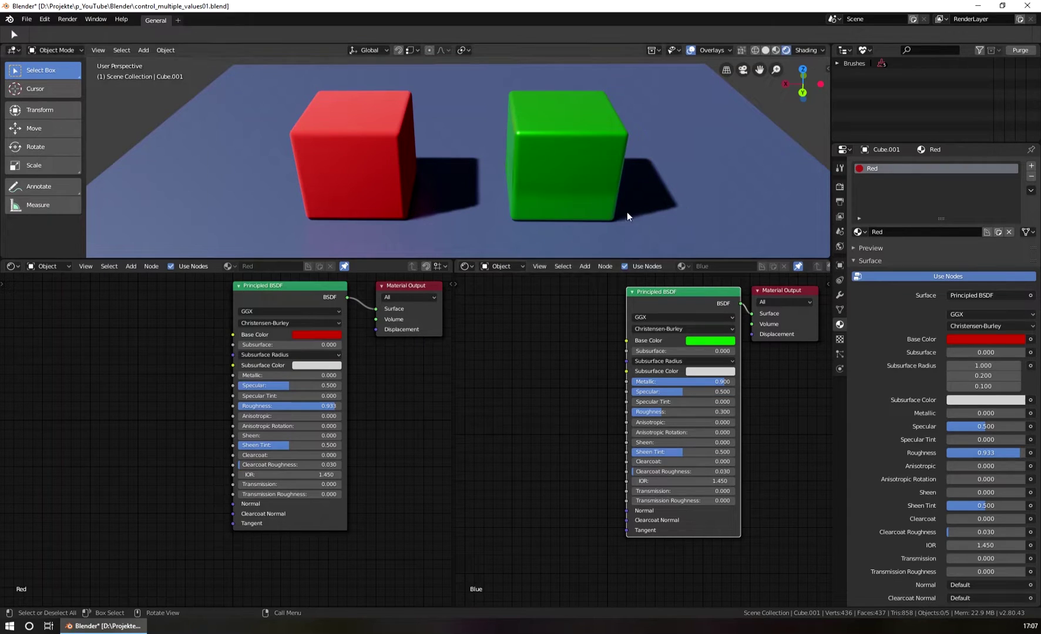
Add an RGB input node with a purple color to the Blue material and connect it to the Principled BSDF's Base Color.
left_click(585, 267)
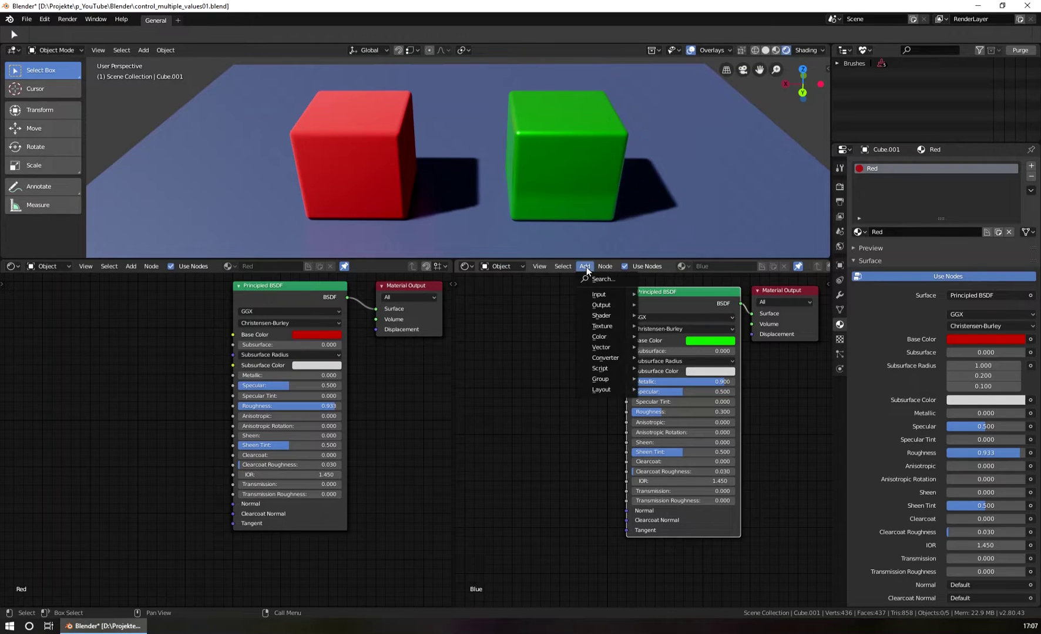
mouse_move(607, 294)
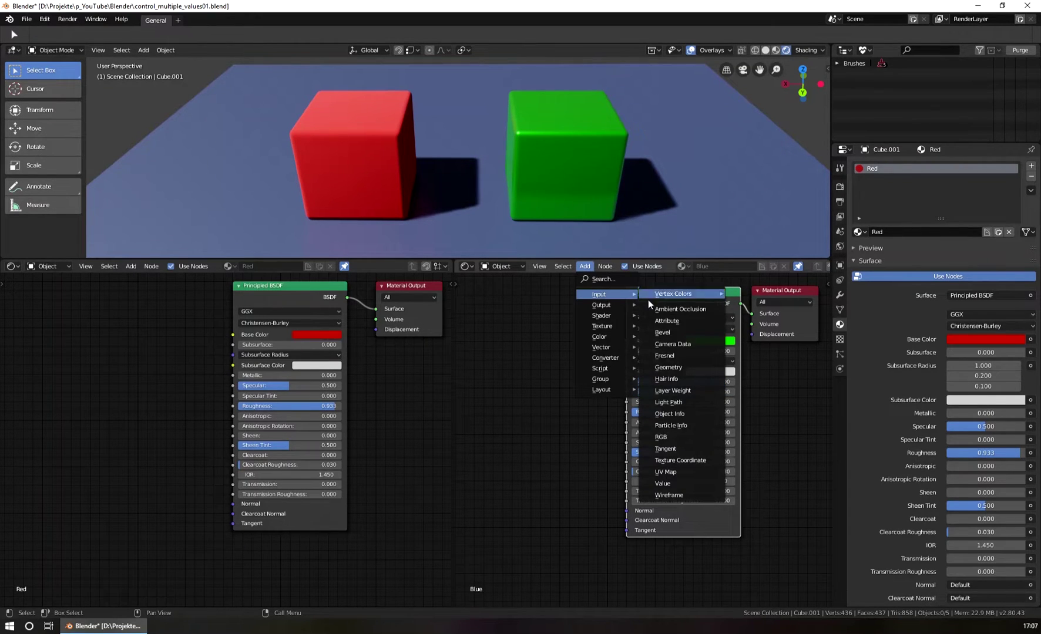
left_click(674, 437)
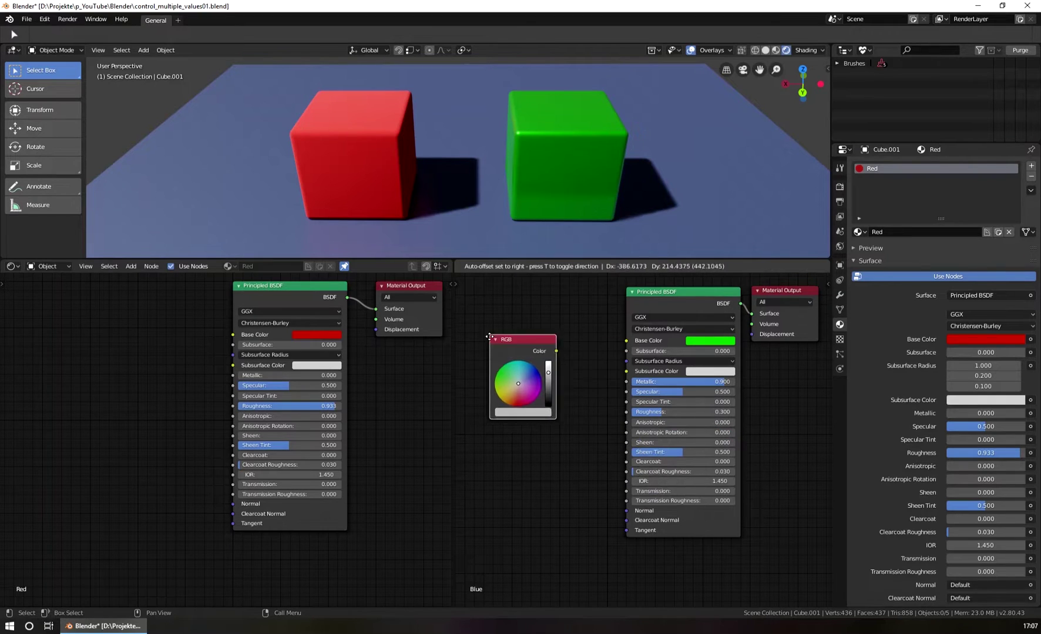
left_click(498, 349)
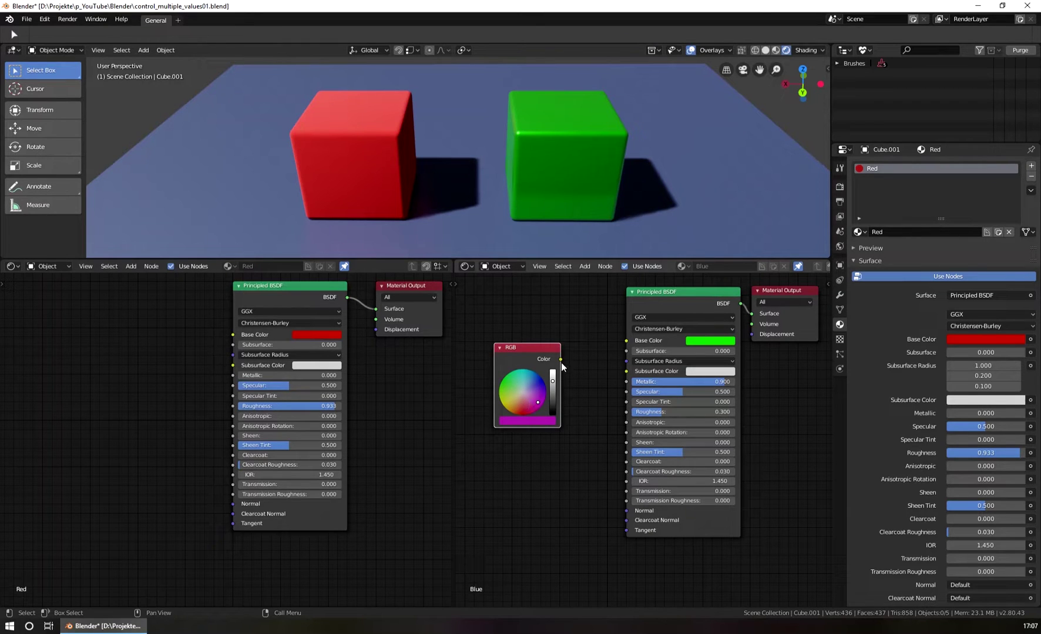
left_click_drag(561, 360, 584, 439)
left_click_drag(603, 340, 626, 339)
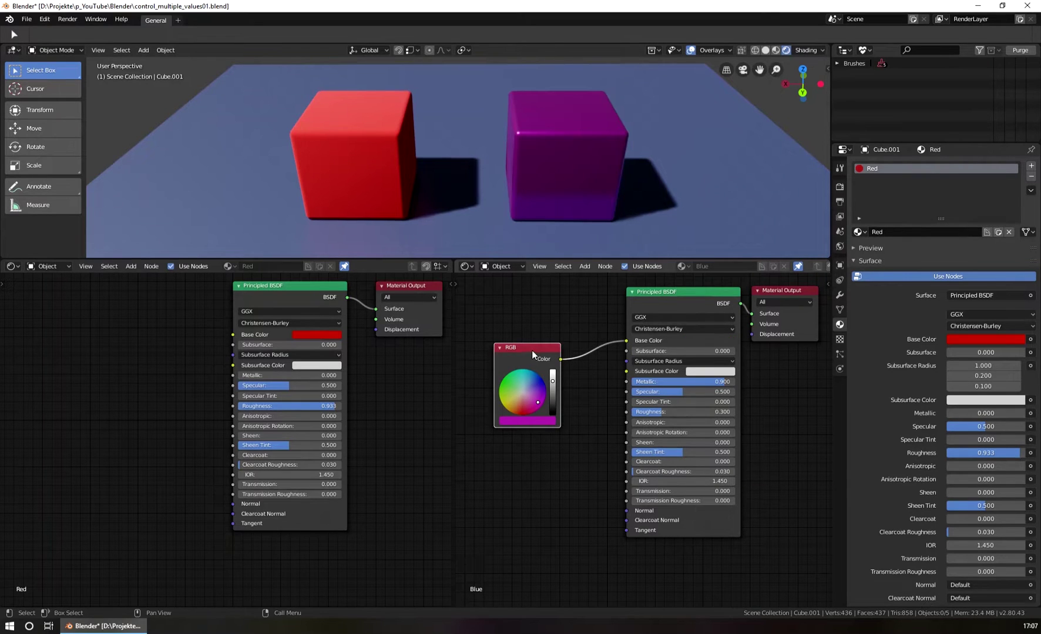
left_click_drag(531, 351, 524, 344)
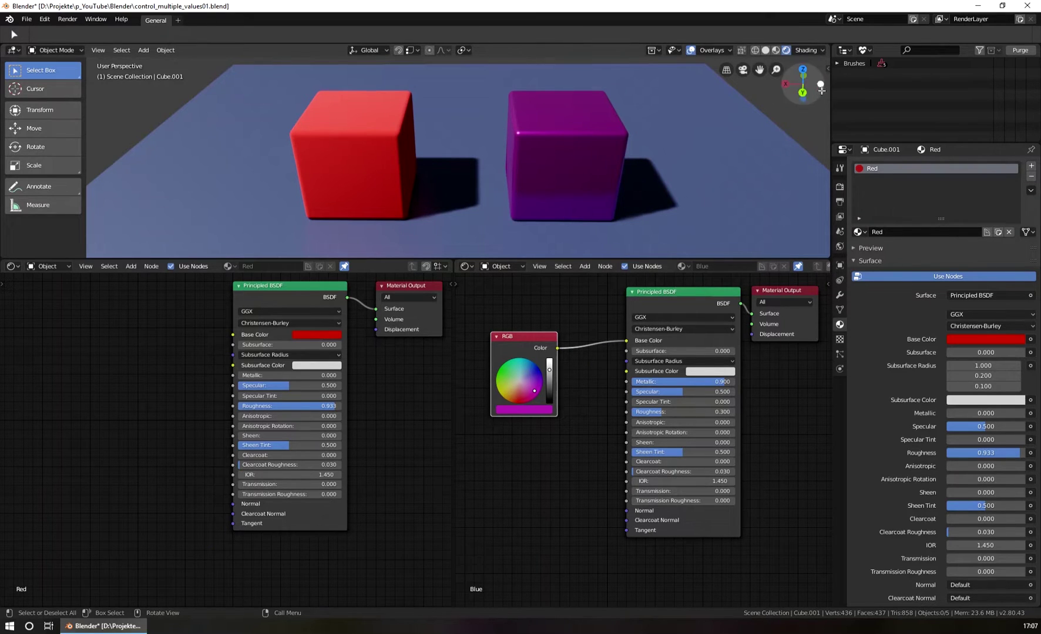
Start the Shortcut VUr key display for the 3D viewport.
key("n")
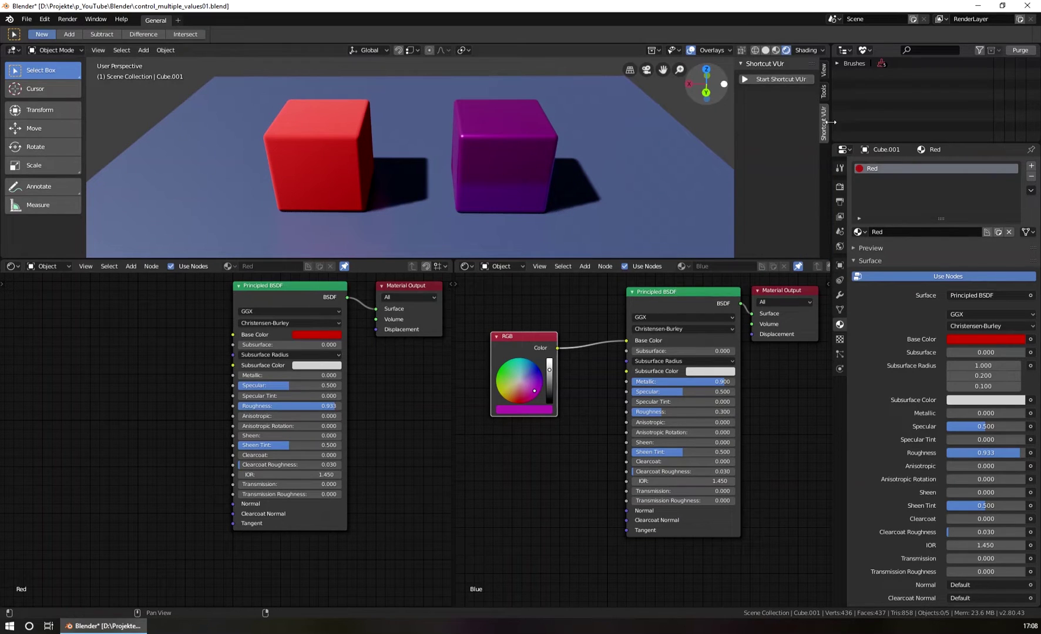
left_click(766, 78)
key("n")
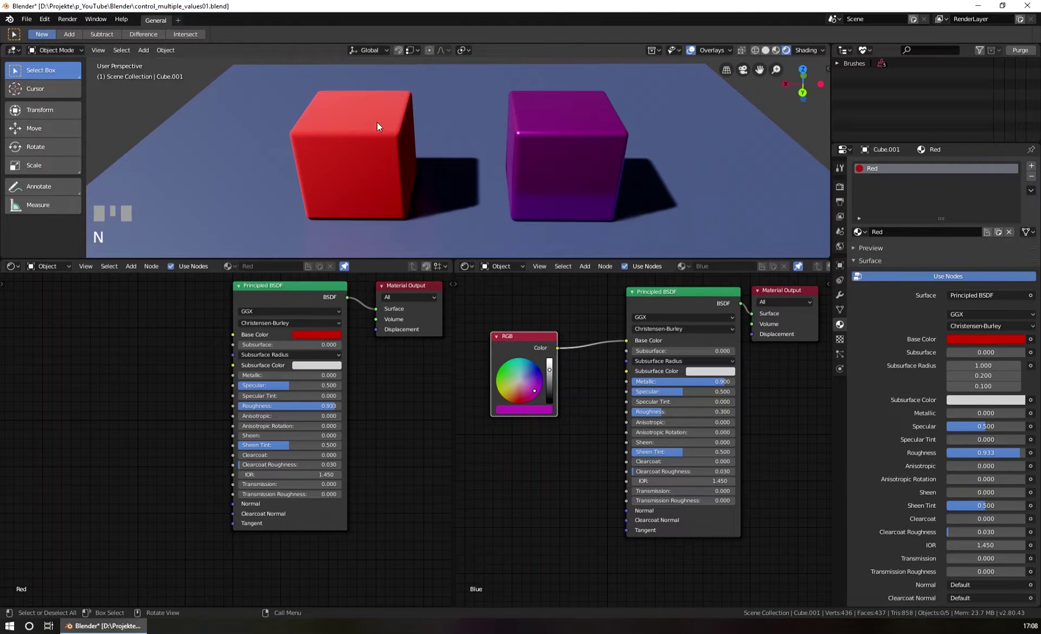
Change the RGB node's color in the Blue material to dark yellow.
middle_click_drag(607, 325, 606, 327)
left_click(504, 392)
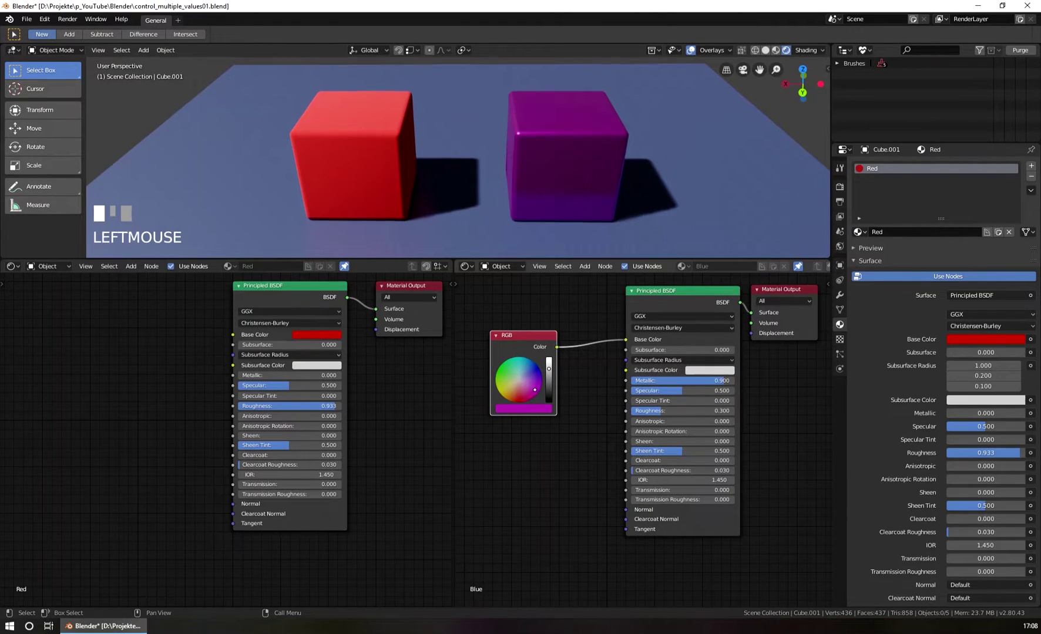
left_click(501, 395)
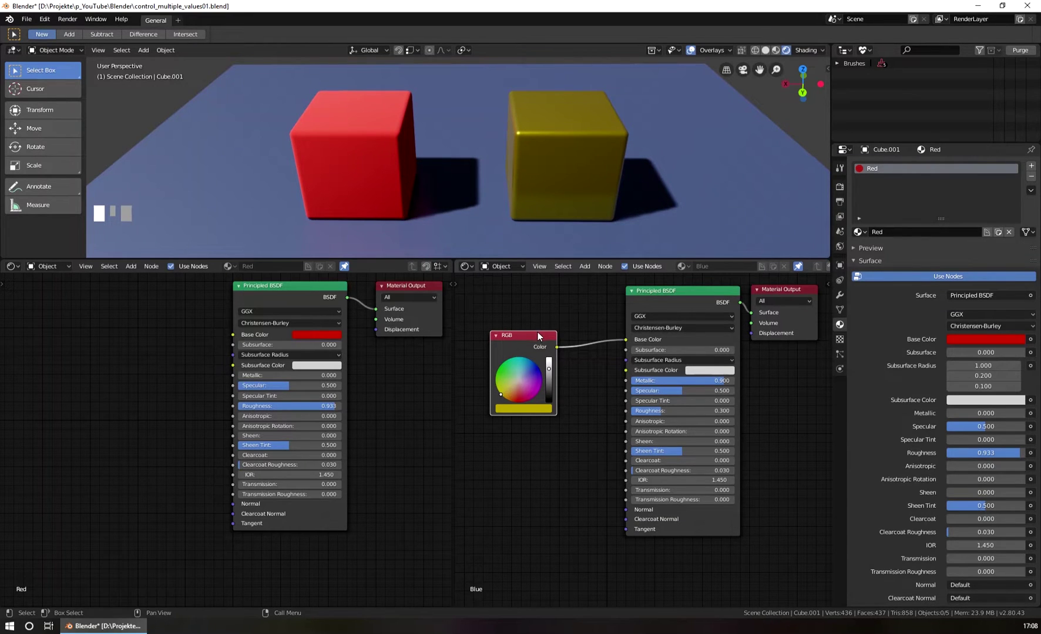
middle_click_drag(565, 317, 566, 315)
left_click(585, 266)
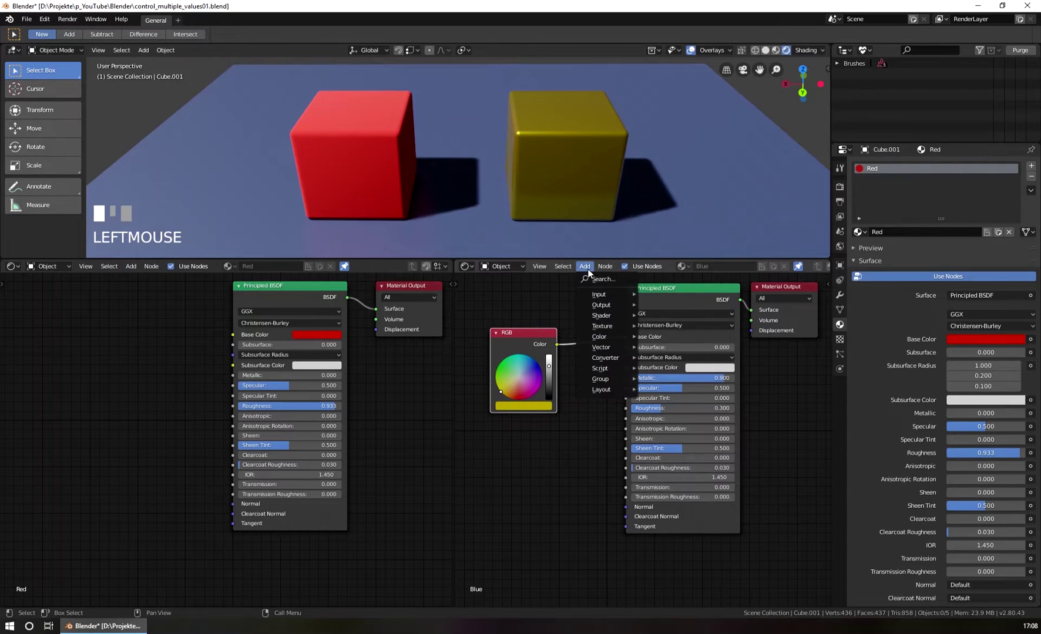
mouse_move(612, 382)
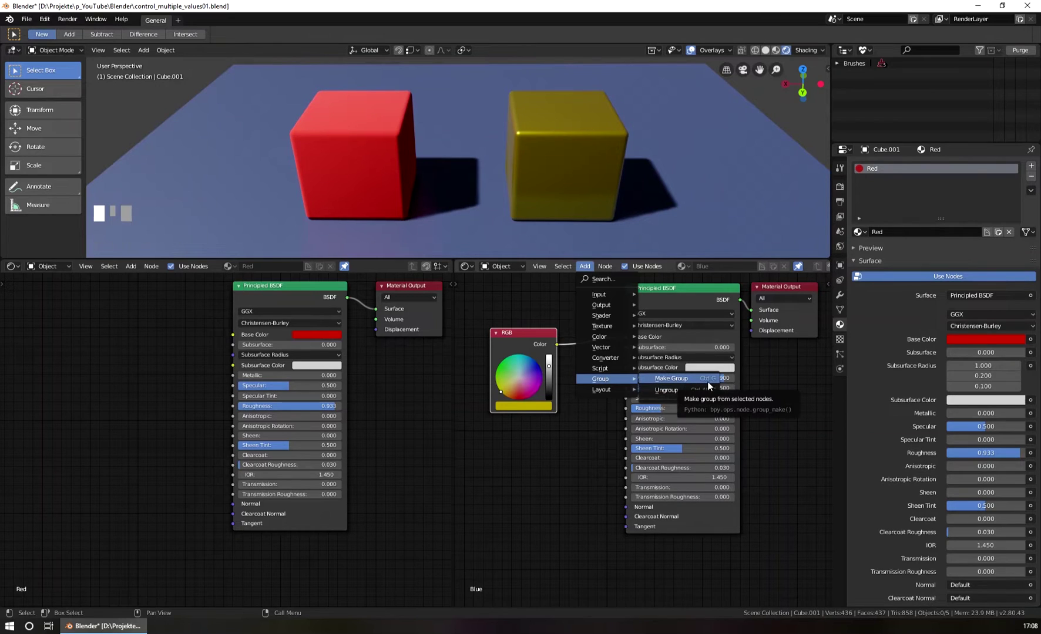
left_click(526, 339)
Shift the RGB node slightly toward the Principled BSDF and turn it into a node group.
left_click_drag(526, 333, 538, 333)
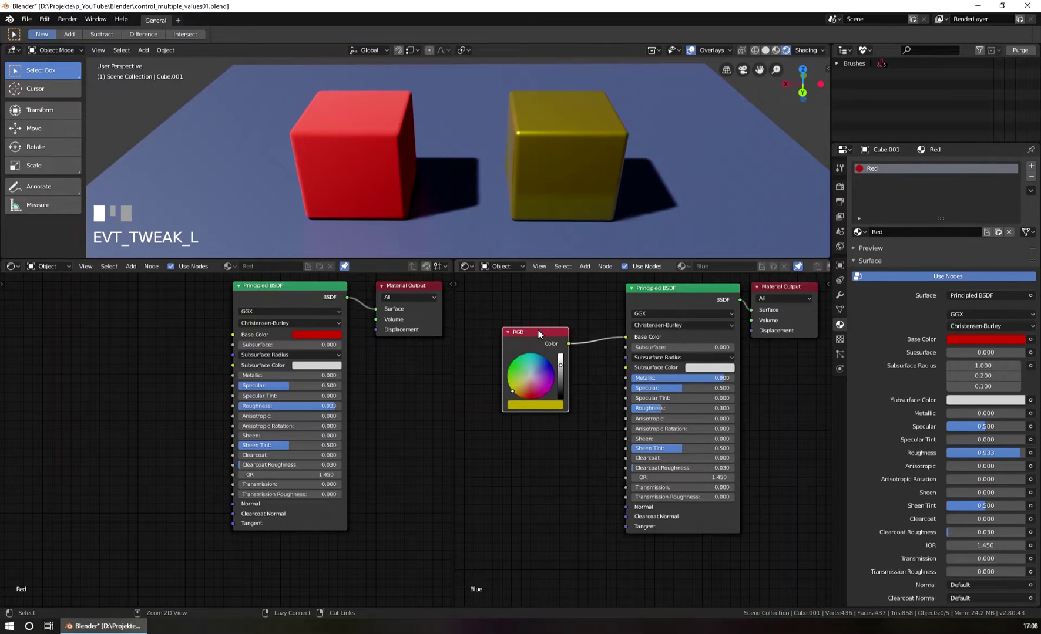
key("ctrl+g")
middle_click_drag(677, 409, 646, 367)
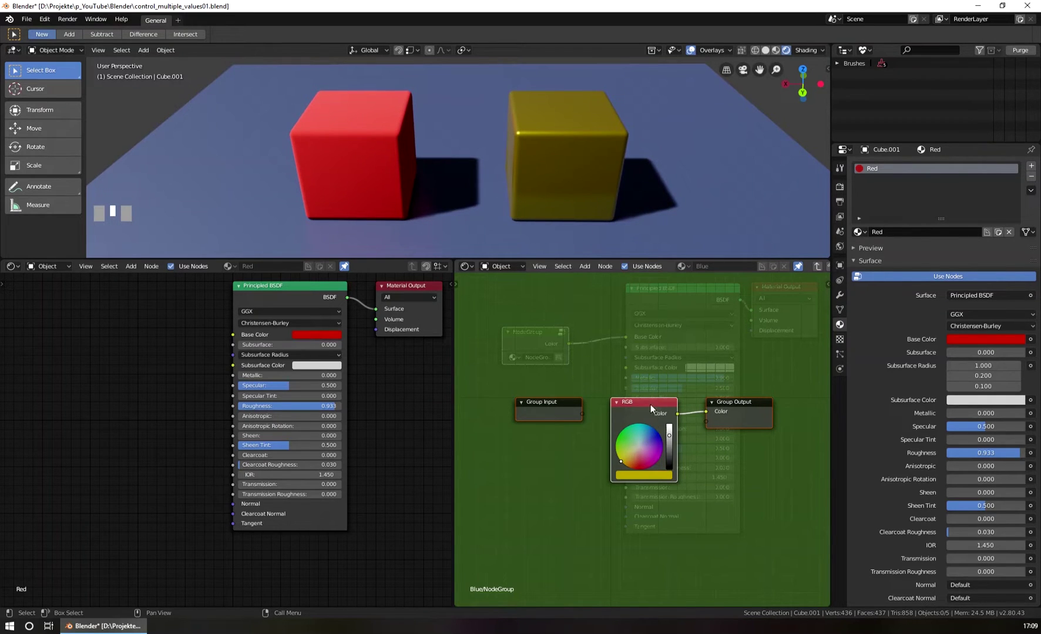
Move the RGB node slightly up inside the node group and exit to the Blue material's main node tree.
left_click_drag(650, 403, 641, 390)
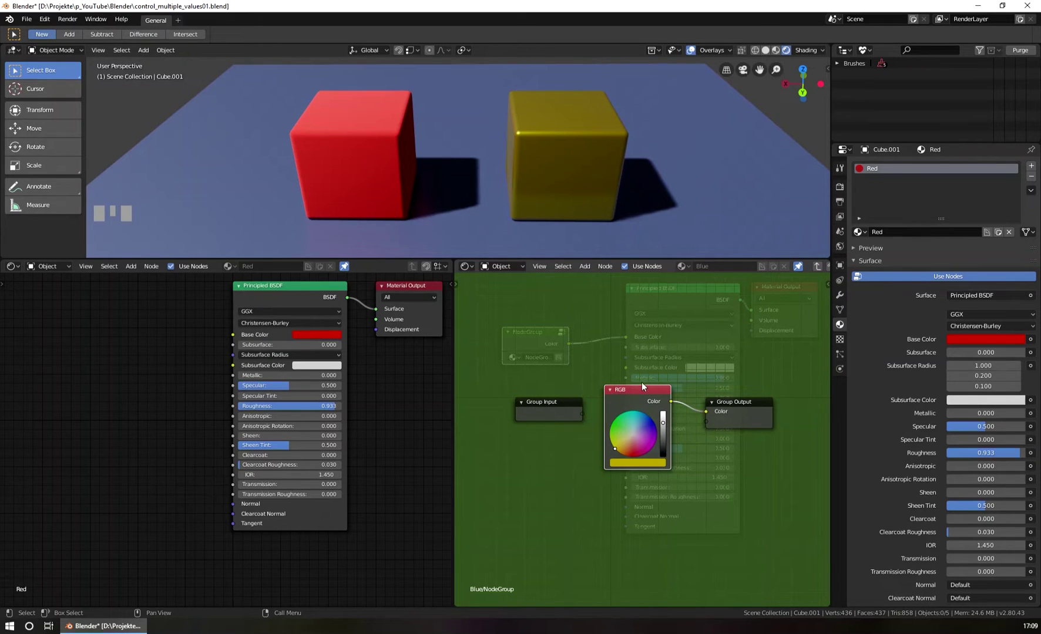
left_click(722, 413)
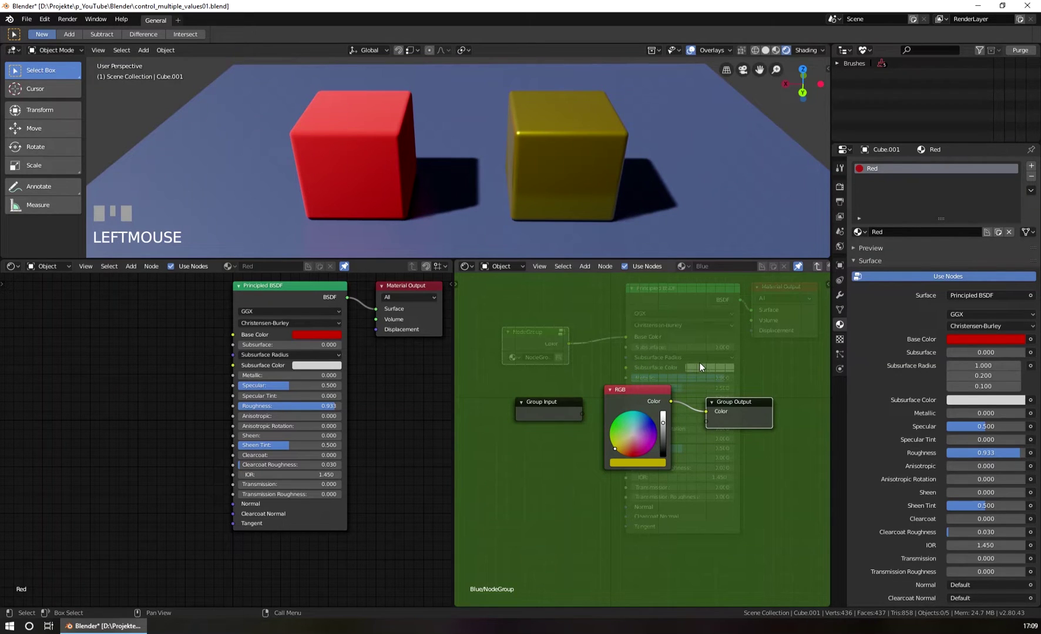
key("Tab")
middle_click_drag(540, 354, 612, 376)
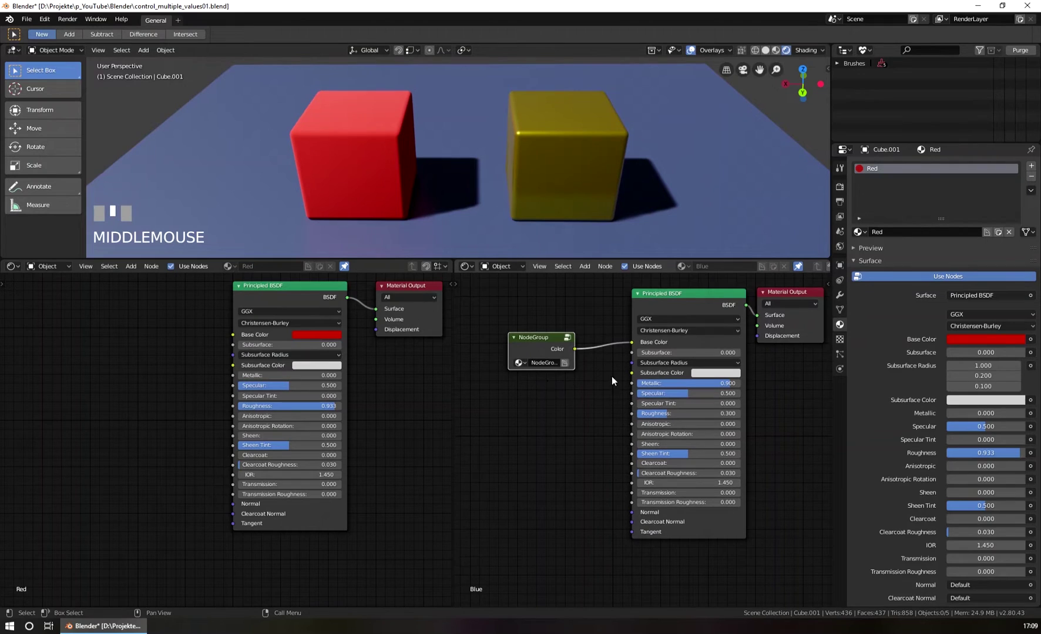
Widen the group node in the Blue material and rename the node group MyColor.
left_click(537, 335)
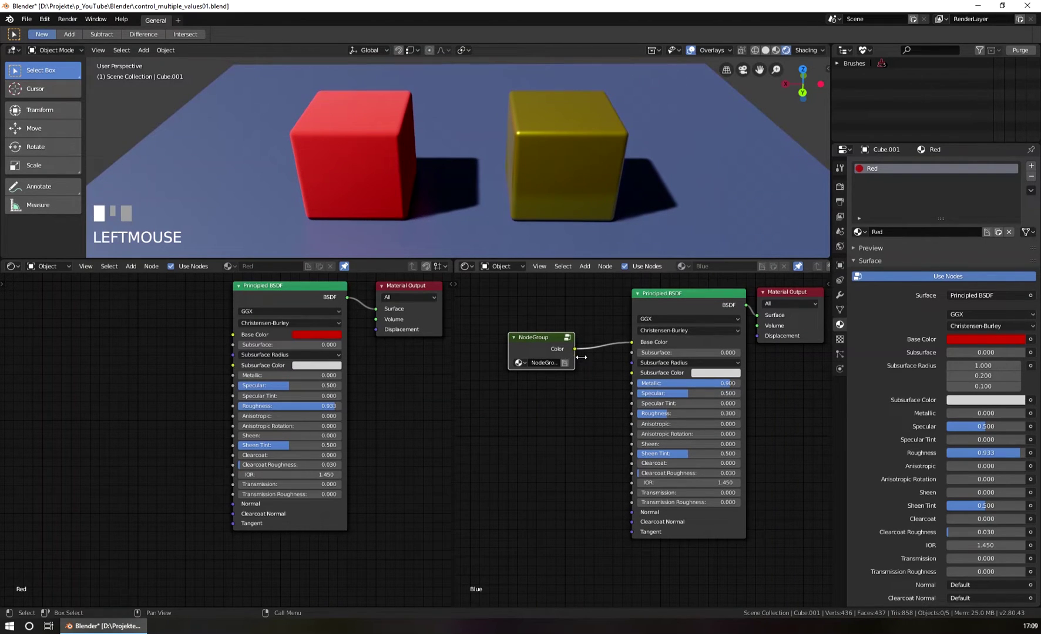
left_click_drag(575, 357, 533, 357)
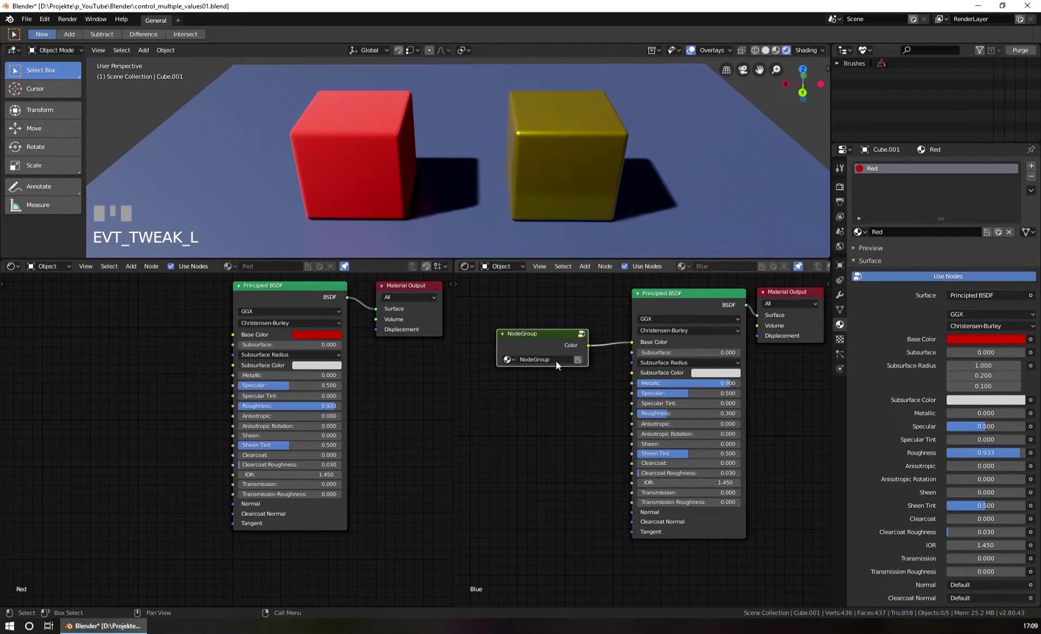
left_click(556, 361)
type("MyColor")
key("Return")
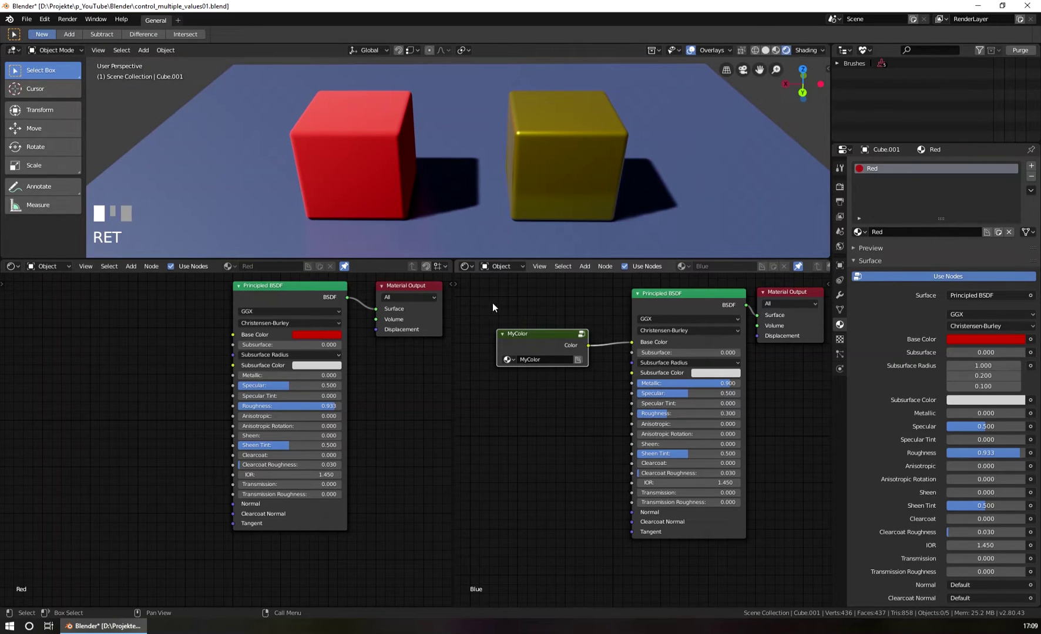
left_click(542, 334)
left_click(284, 285)
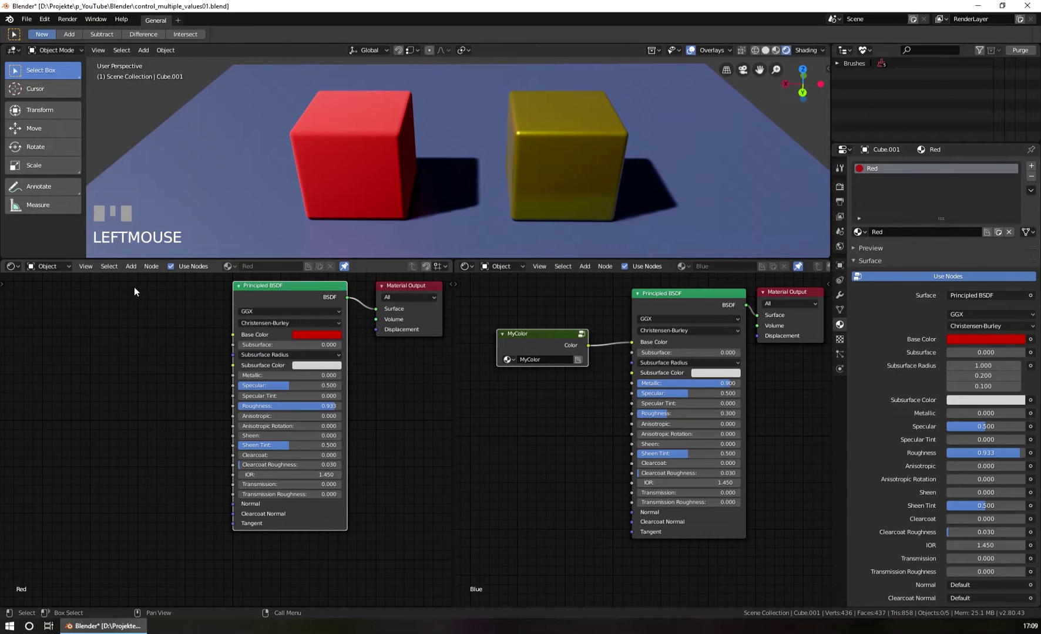
left_click(136, 268)
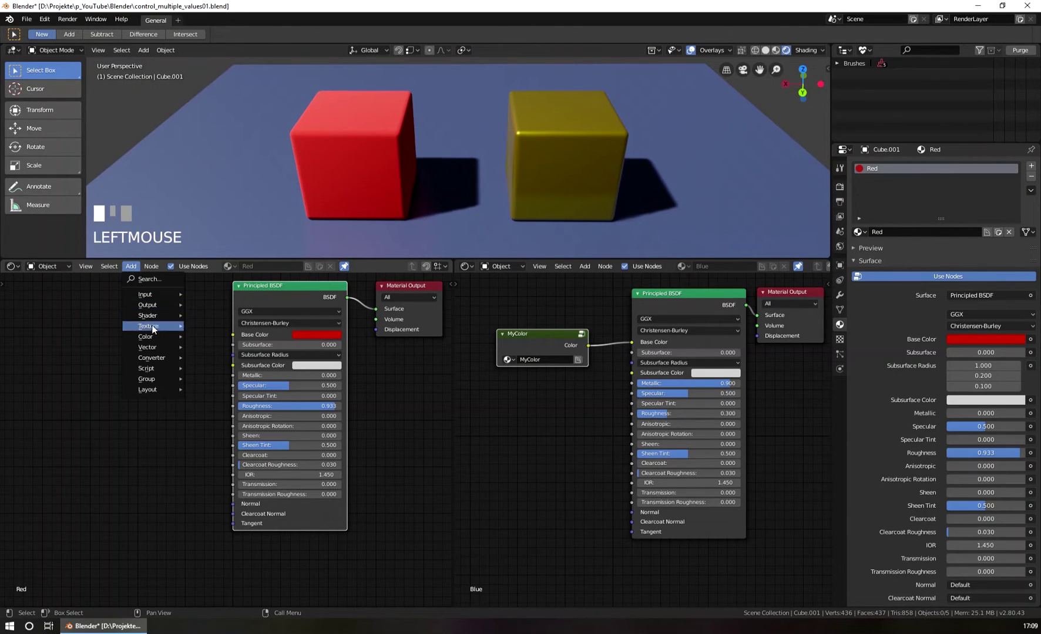
mouse_move(156, 380)
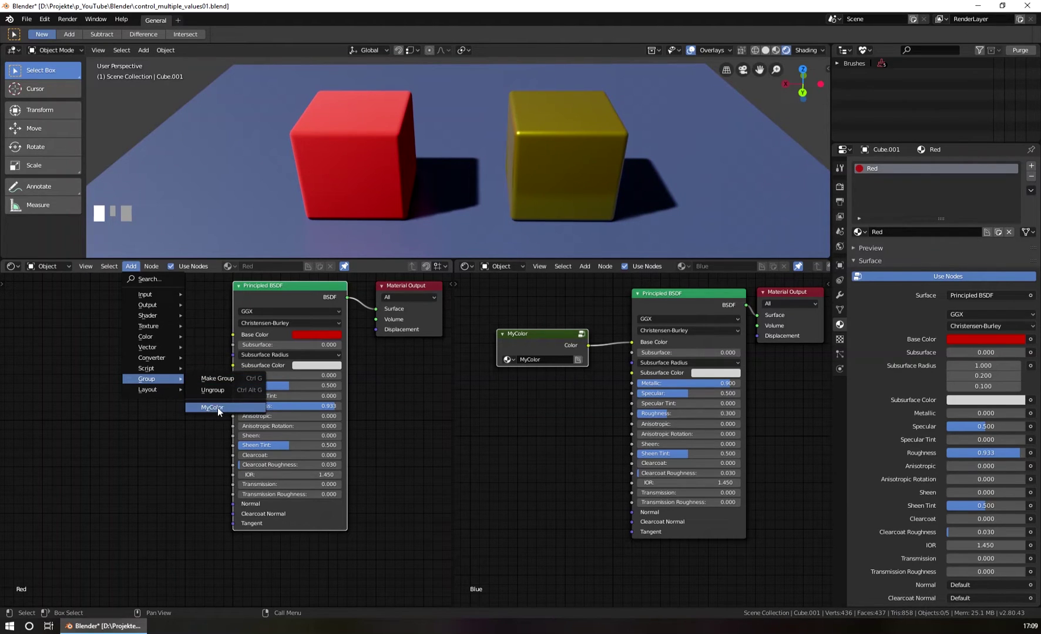
left_click(147, 376)
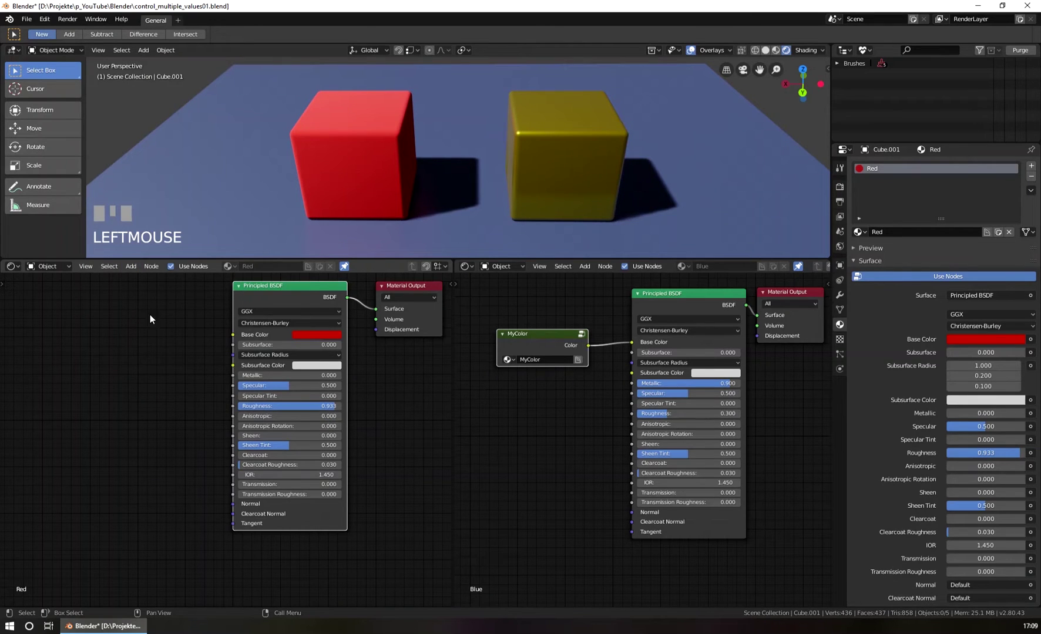
Add the existing MyColor node group to the Red material's node tree, in the free space before the Principled BSDF.
key("shift+a")
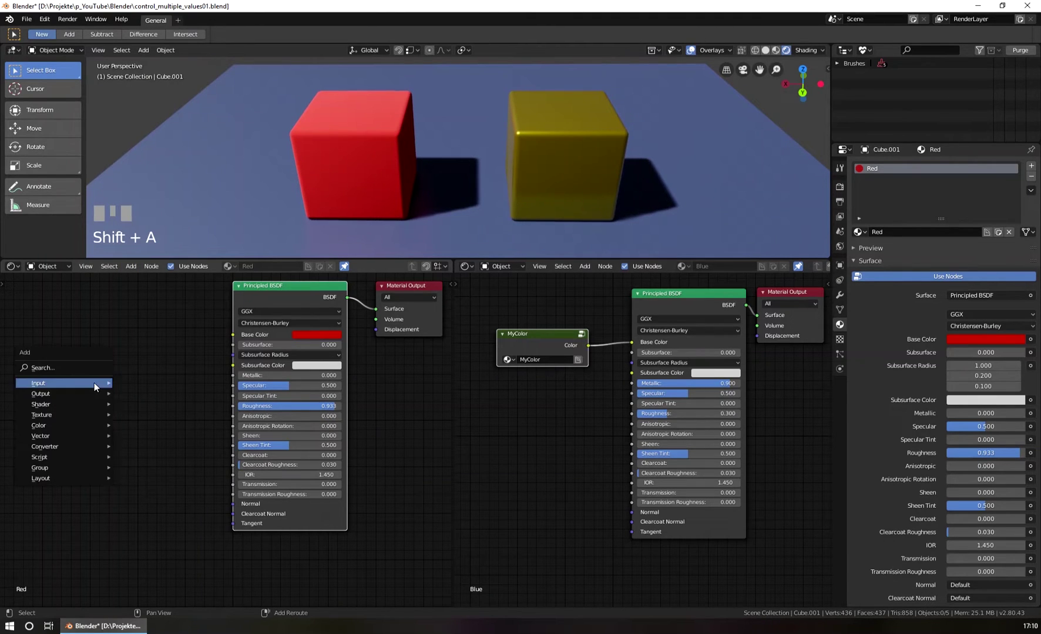
left_click(69, 367)
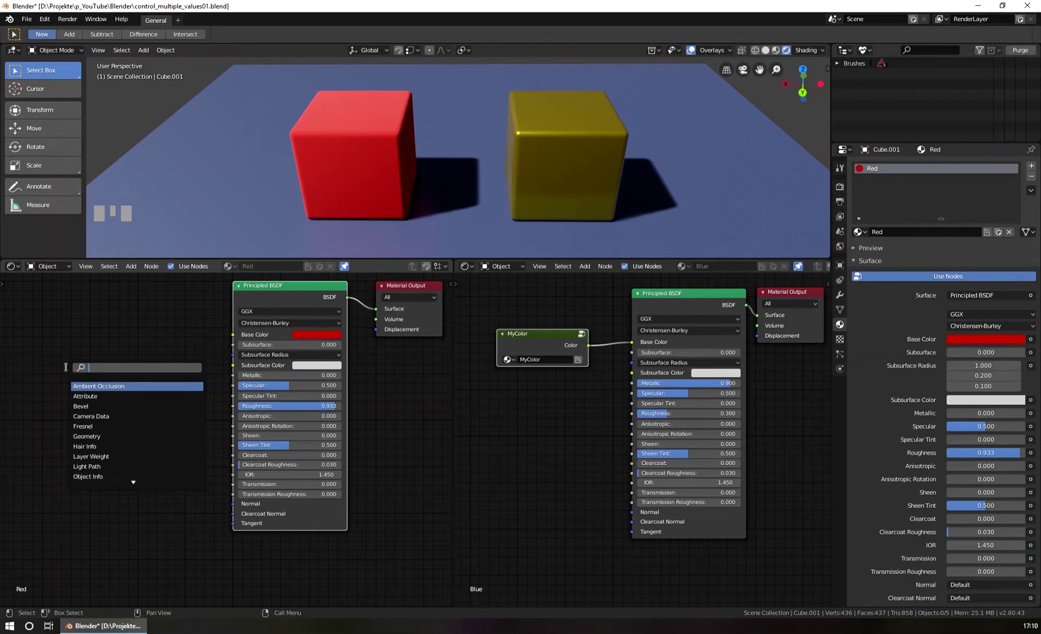
type("myco")
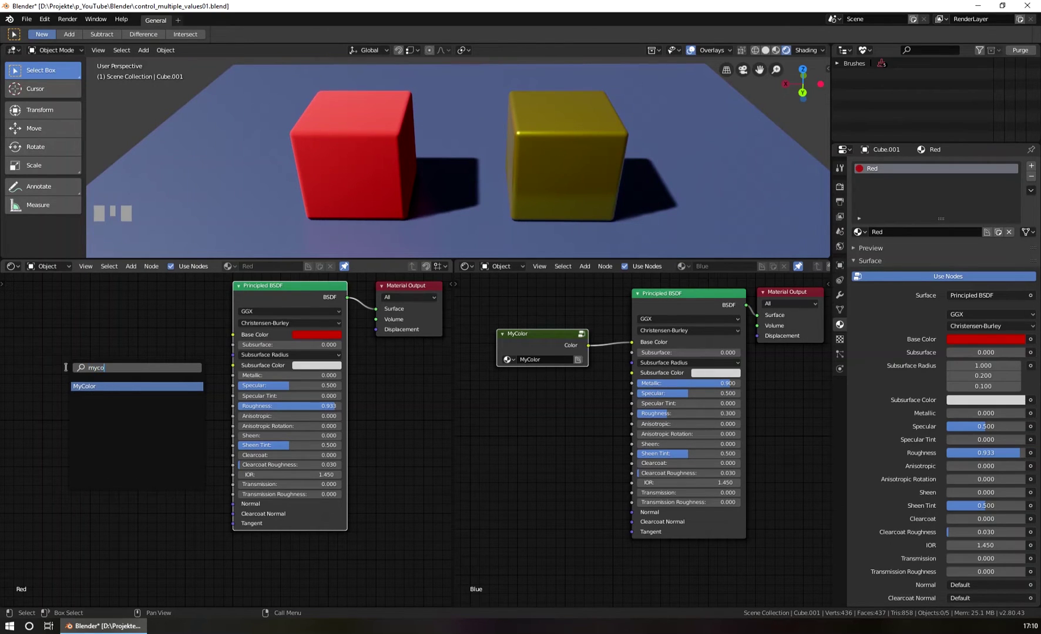
left_click(104, 387)
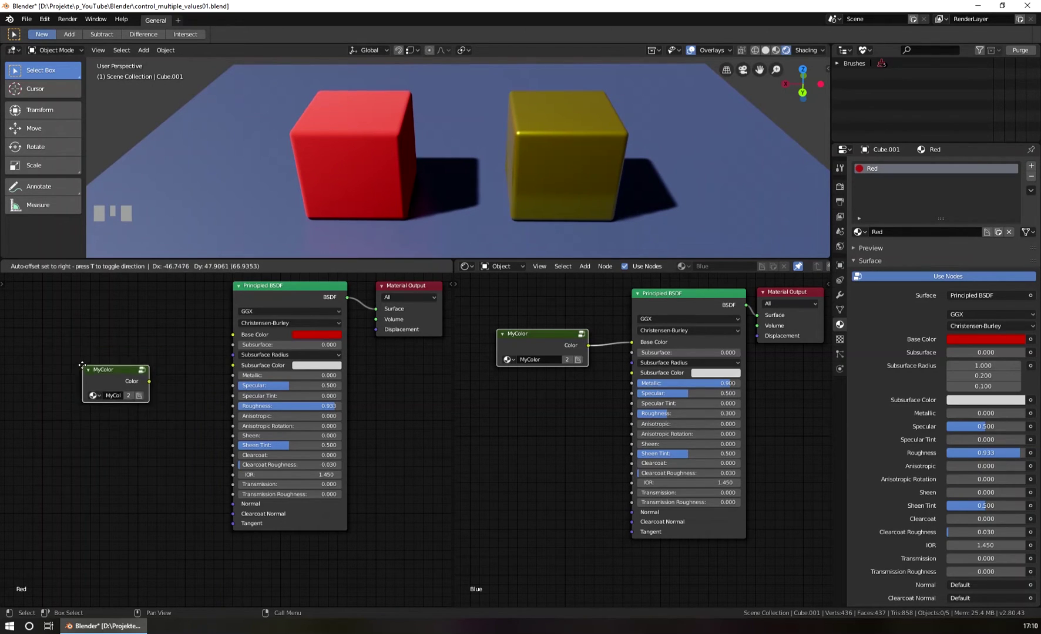
left_click(89, 342)
Widen and reposition the MyColor node in the Red material and connect its Color output to the Principled BSDF's Base Color.
left_click_drag(155, 365, 202, 365)
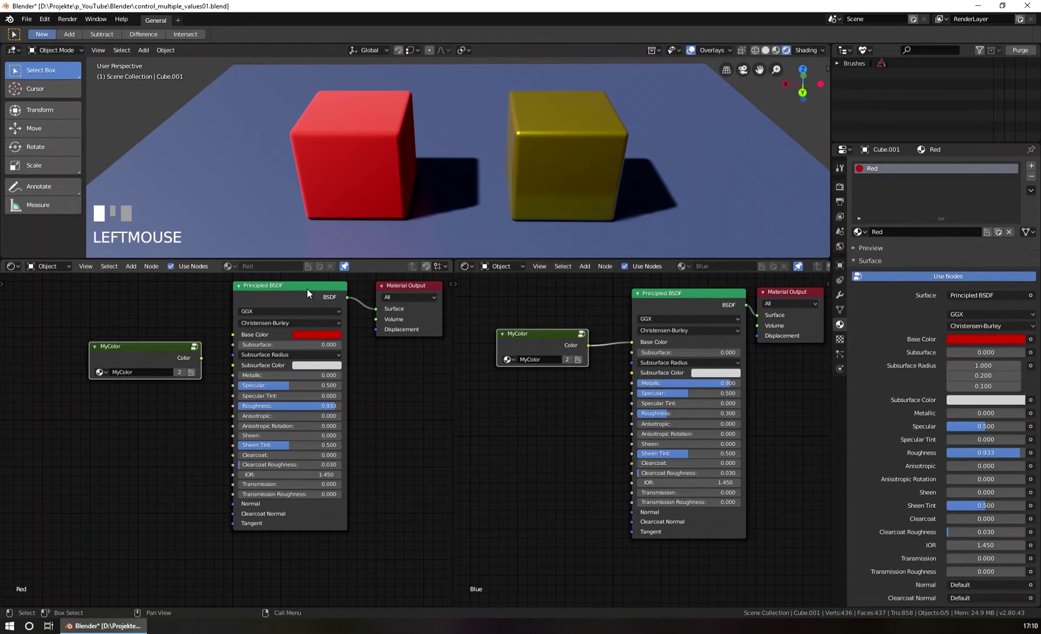
left_click_drag(200, 364, 182, 355)
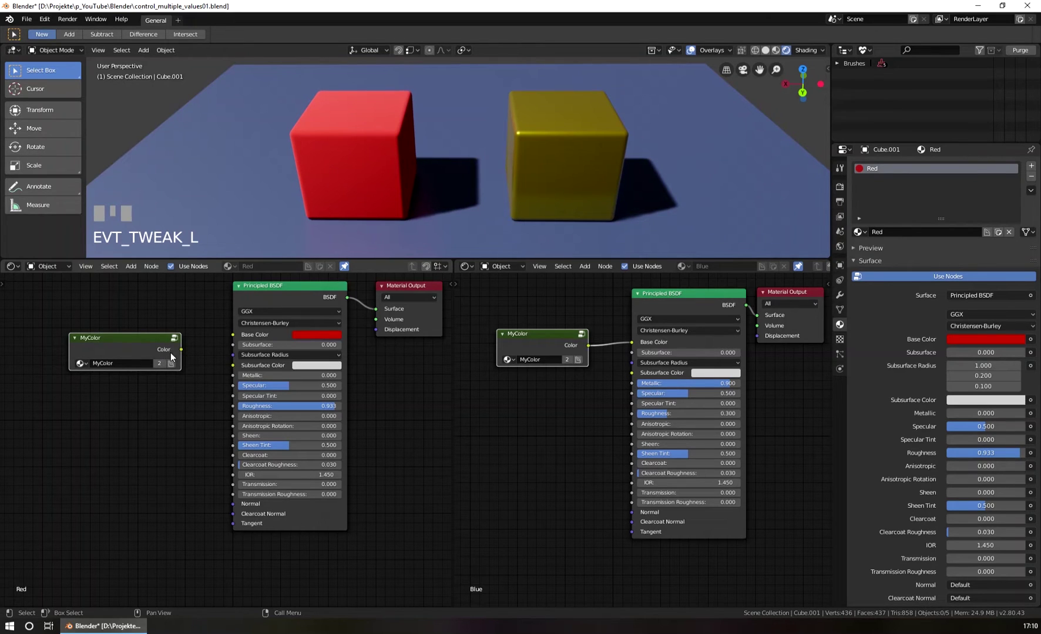
left_click_drag(180, 350, 234, 333)
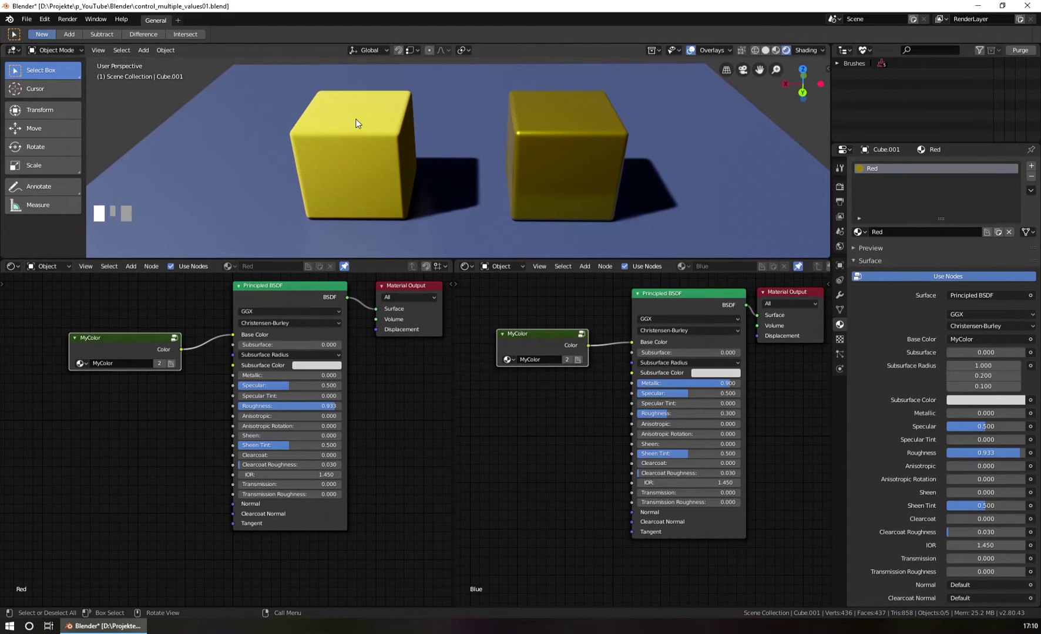
With the Blue material's cube selected, change the RGB node inside the Red material's MyColor group to turquoise and exit the group.
left_click(294, 296)
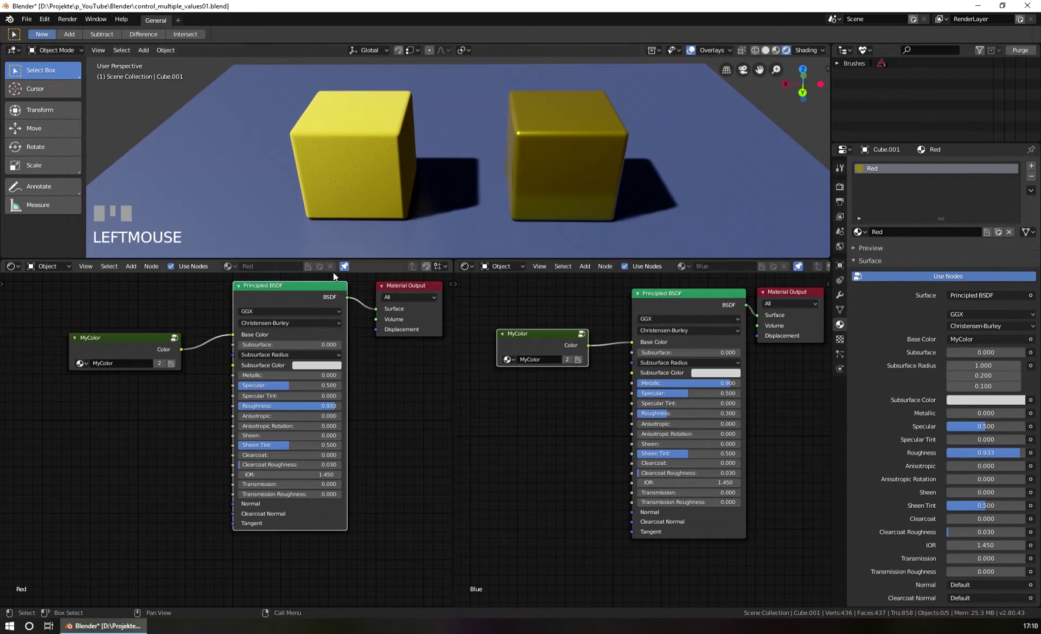
left_click(546, 171)
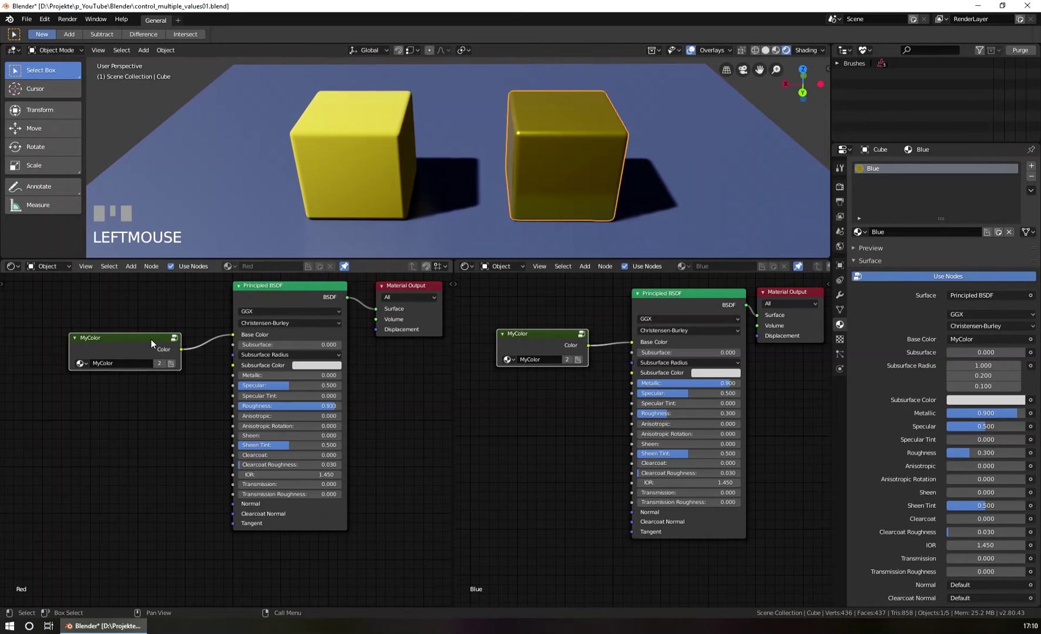
key("Tab")
middle_click_drag(230, 369, 222, 344)
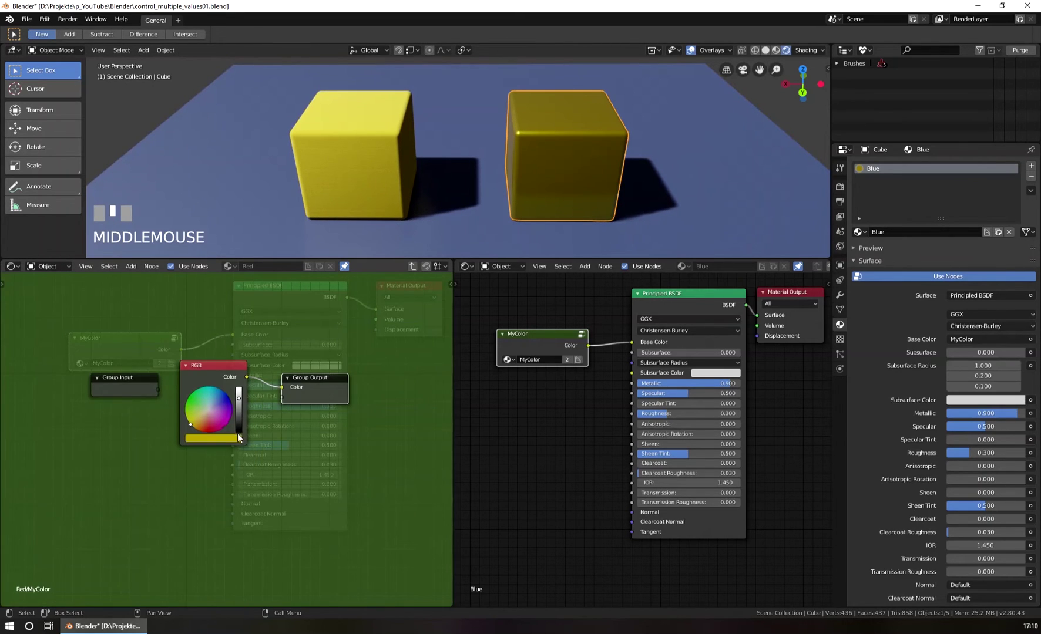
left_click_drag(224, 424, 229, 415)
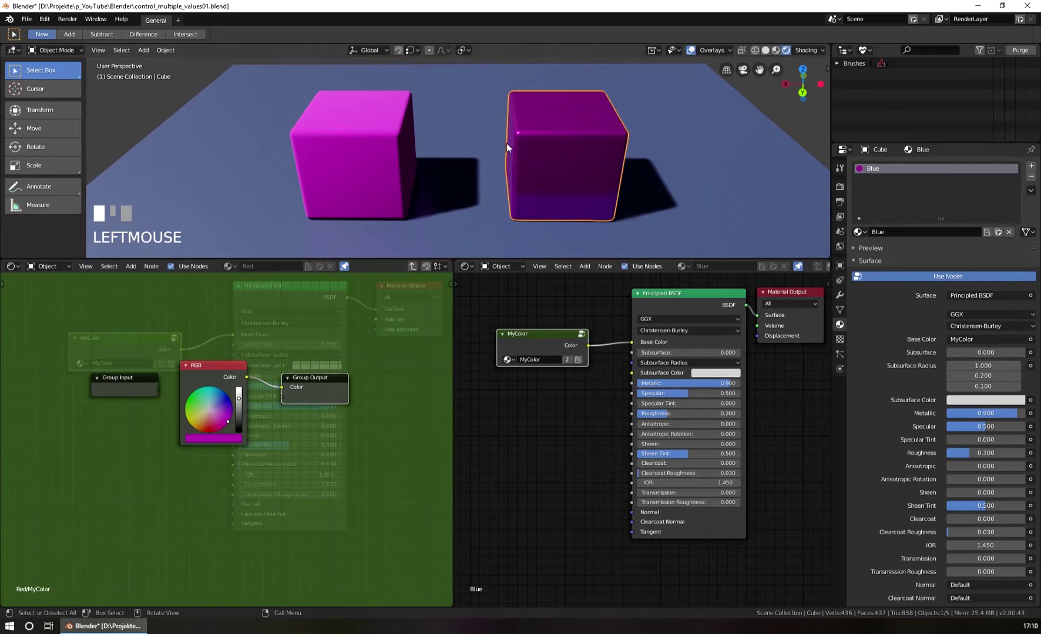
left_click_drag(203, 400, 205, 389)
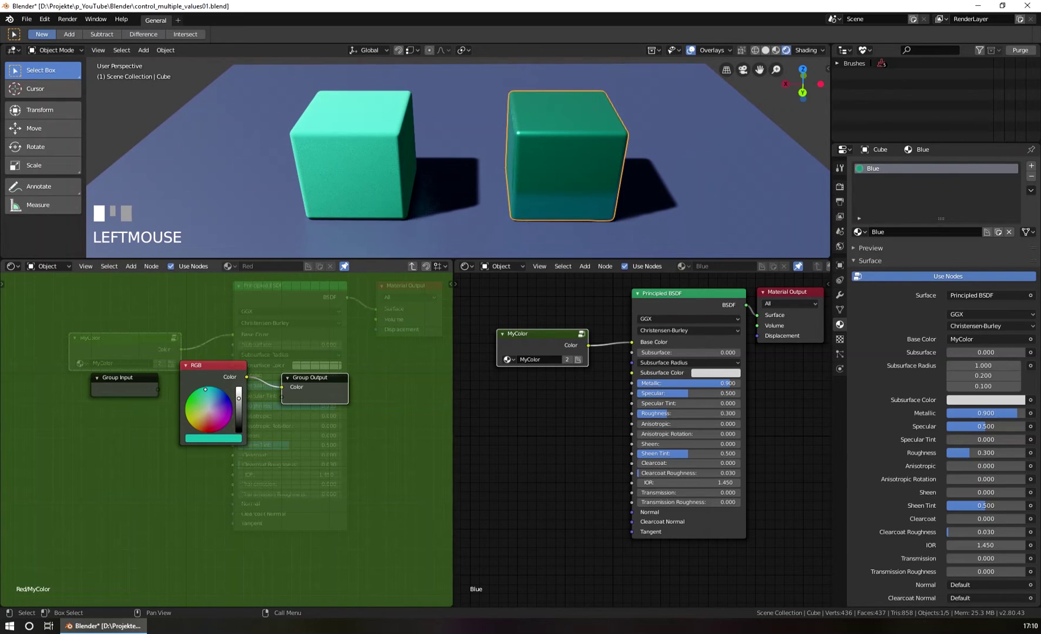
key("Tab")
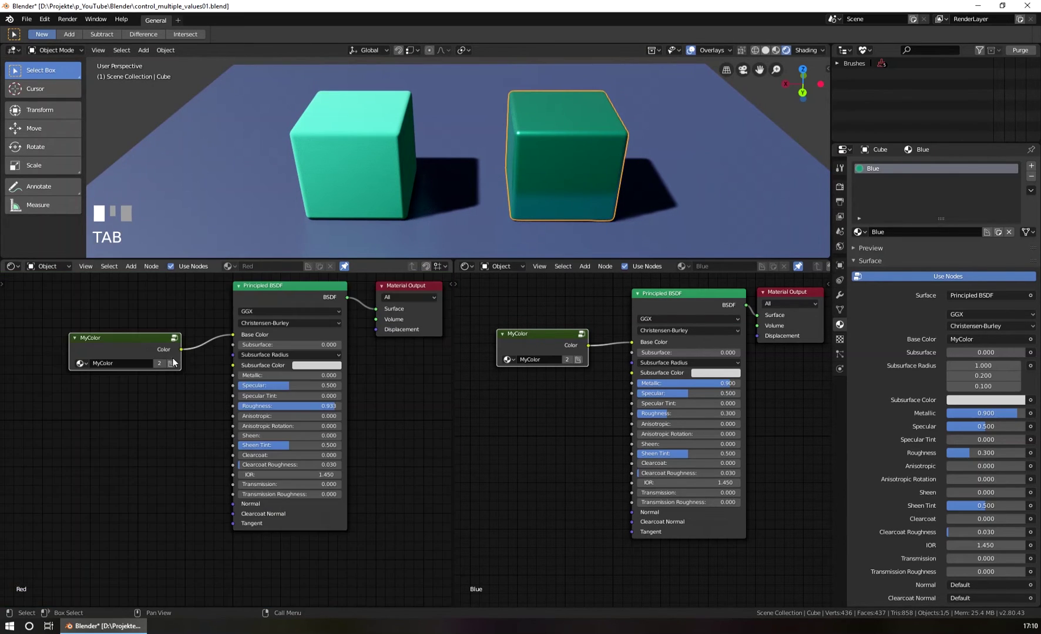
Move the MyColor node in the Red material slightly up and away from the Principled BSDF, and make it a little narrower.
left_click(140, 339)
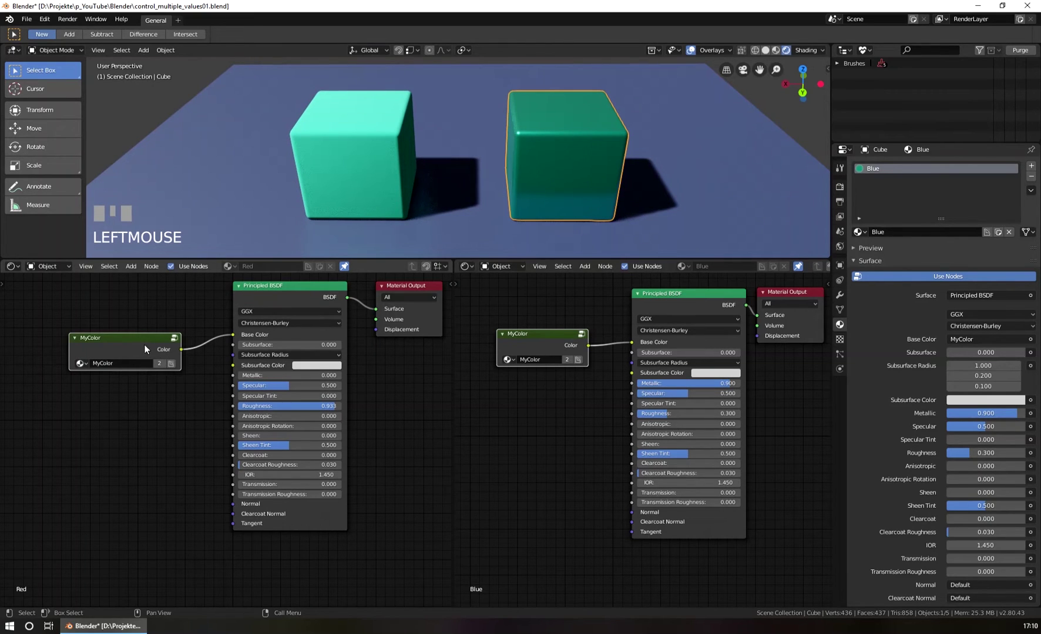
left_click_drag(143, 344, 133, 345)
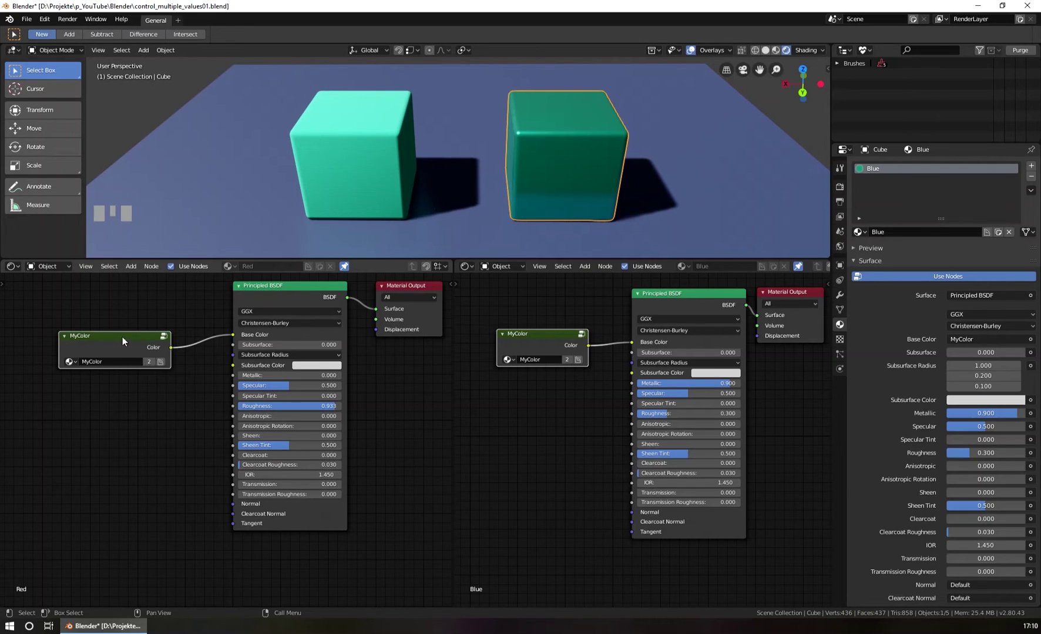
mouse_move(122, 337)
left_mouse_down()
mouse_move(113, 356)
mouse_move(125, 333)
left_mouse_up()
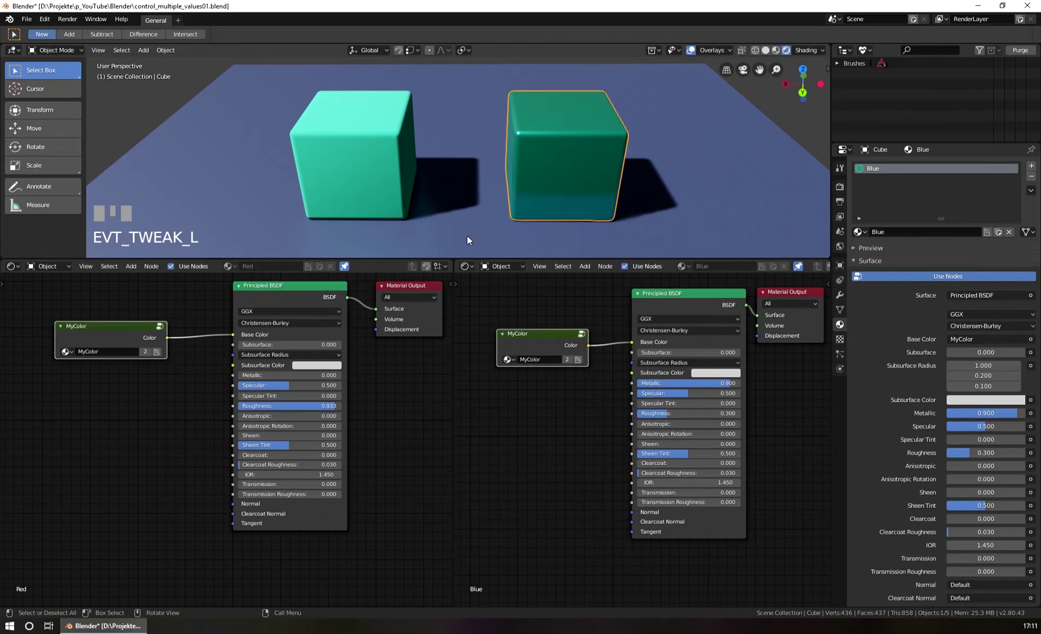
left_click(369, 132)
left_click(532, 144)
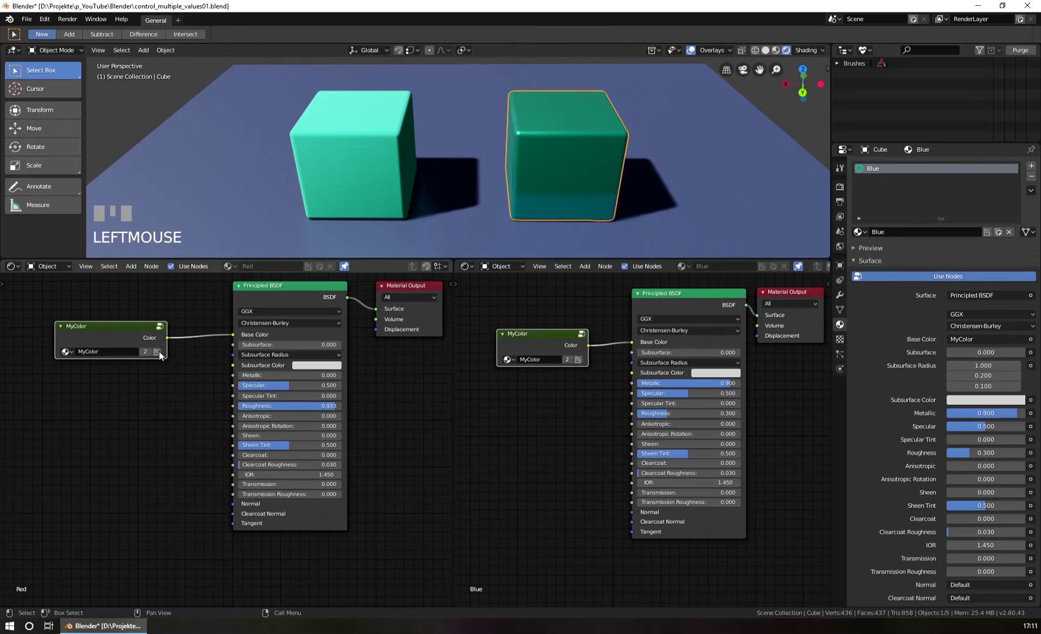
left_click(103, 340)
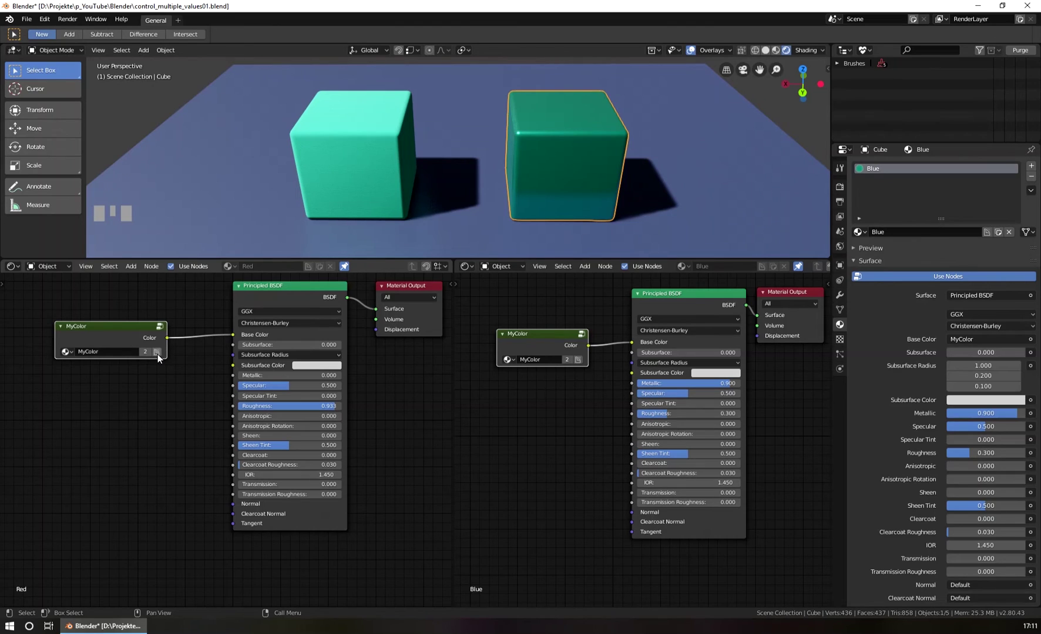
left_click(125, 333)
left_click_drag(55, 338, 66, 338)
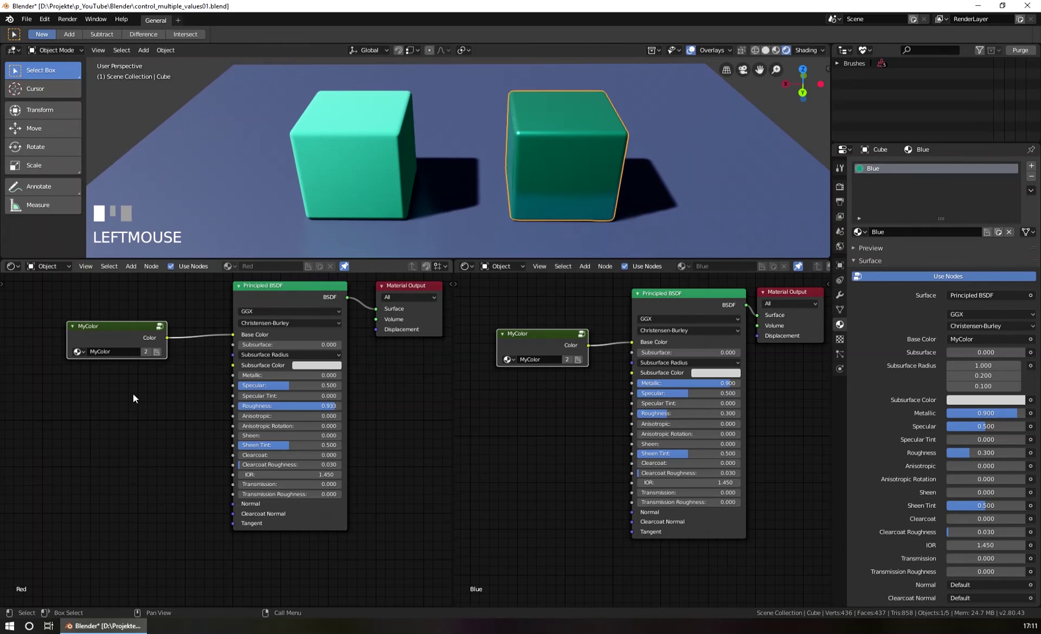
middle_click_drag(129, 393, 145, 411)
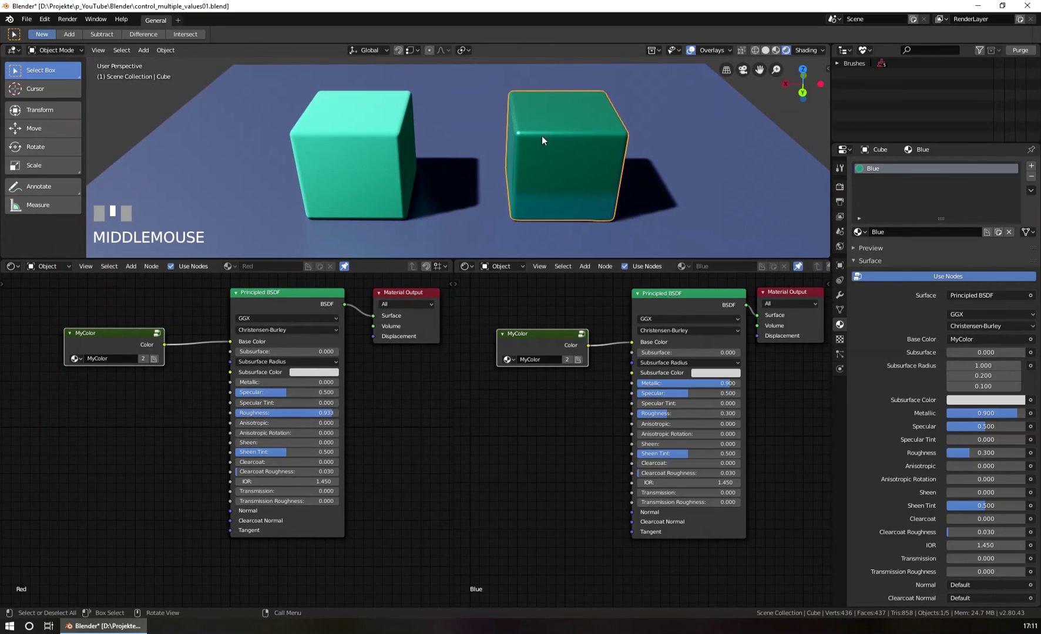
Open the MyColor group from the Blue material to view its RGB node and return to the main node tree.
left_click(554, 338)
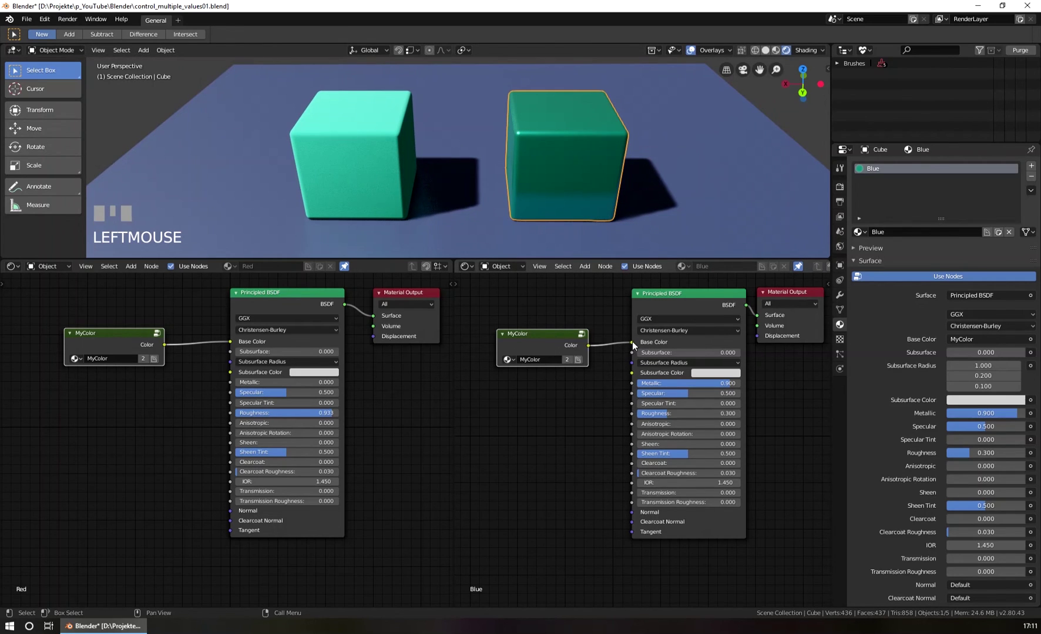
mouse_move(633, 342)
left_mouse_down()
mouse_move(600, 399)
mouse_move(632, 394)
mouse_move(633, 342)
left_mouse_up()
key("Tab")
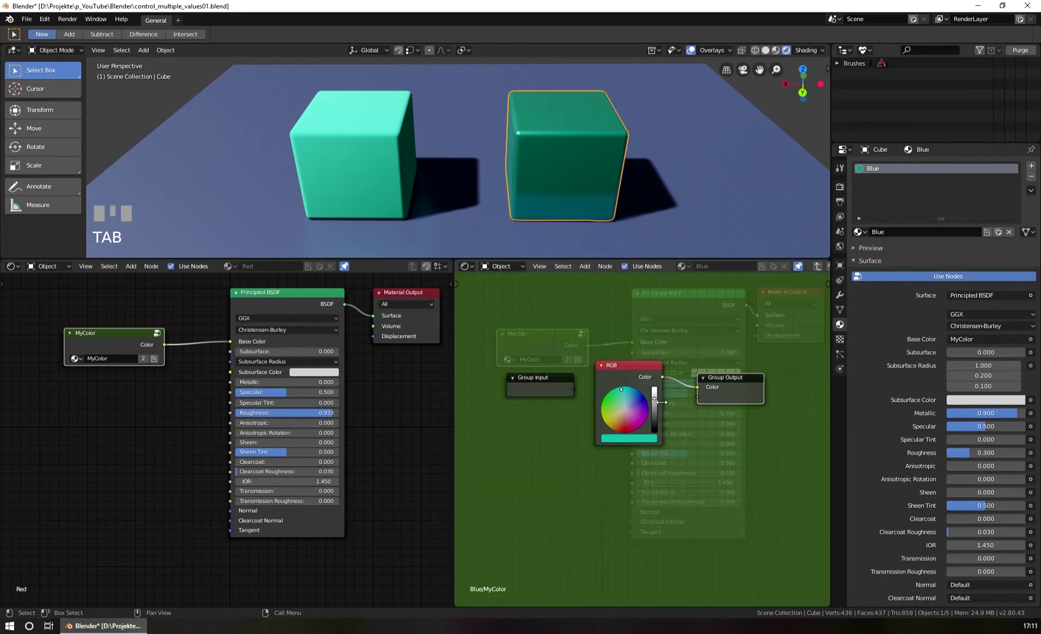
key("Tab")
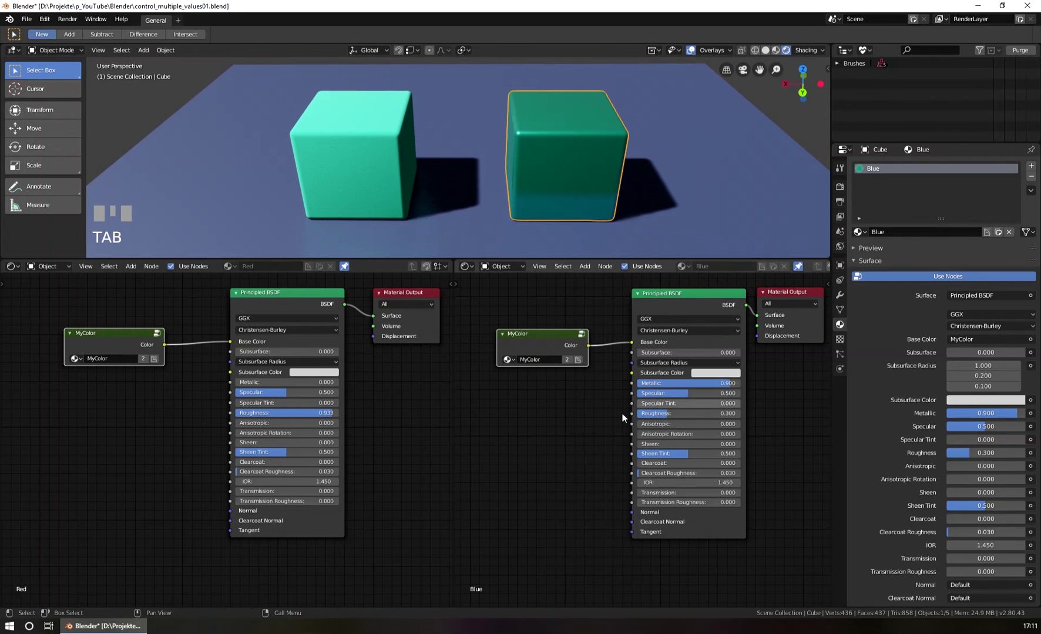